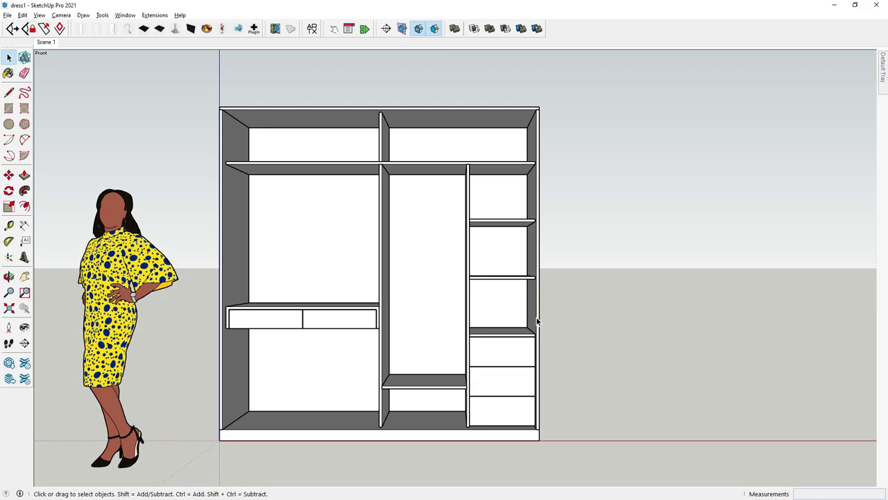
# Change the YouTube tutorial's subtitle language from Hindi to English (India) through the settings gear.
pyautogui.moveTo(508, 340)
pyautogui.mouseDown(button='middle')
pyautogui.moveTo(555, 349)
pyautogui.moveTo(494, 368)
pyautogui.mouseUp(button='middle')
pyautogui.press('F4')
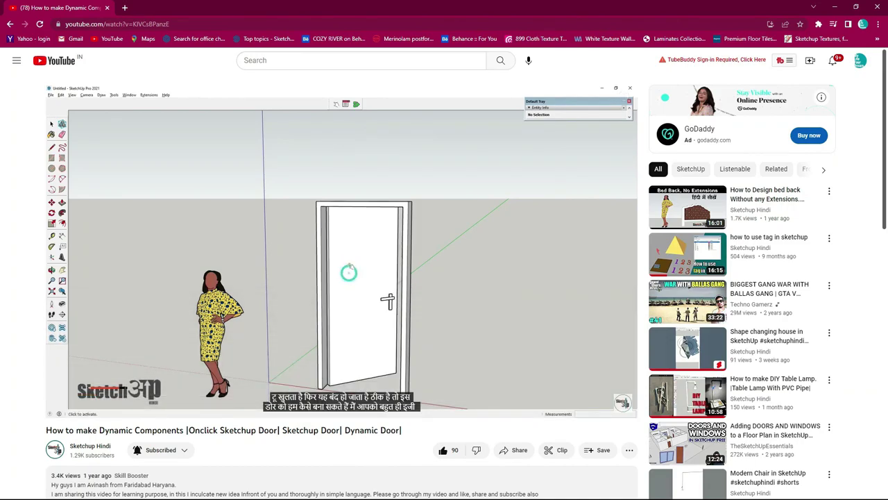
pyautogui.moveTo(552, 410)
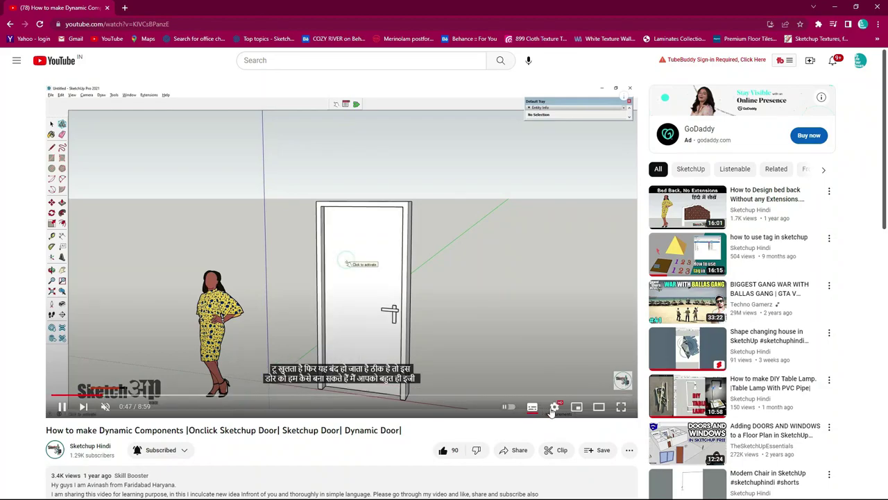
pyautogui.click(554, 408)
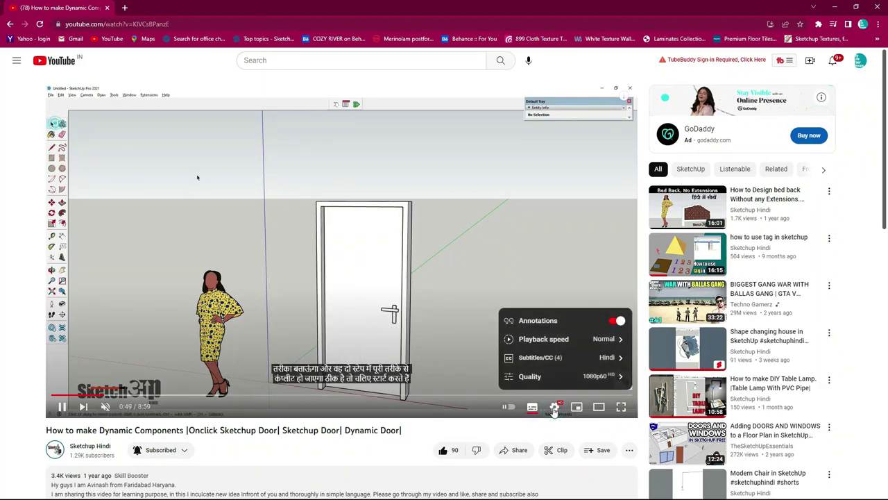
pyautogui.click(557, 357)
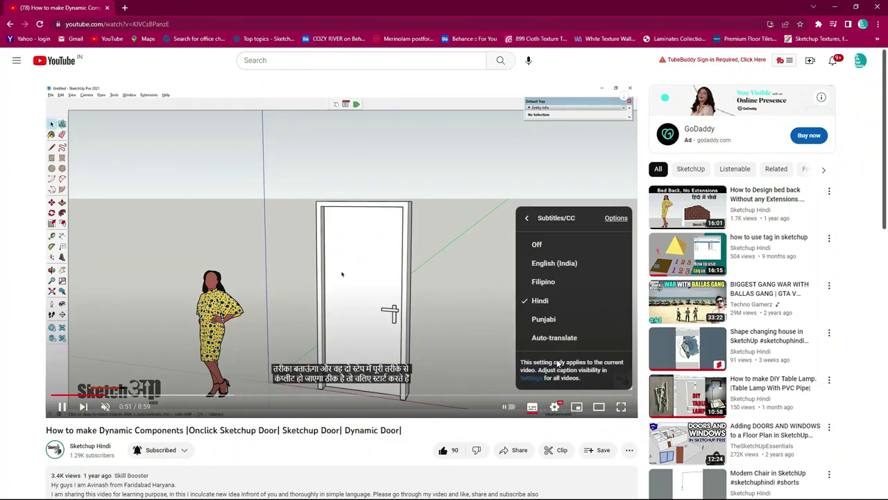
pyautogui.click(559, 270)
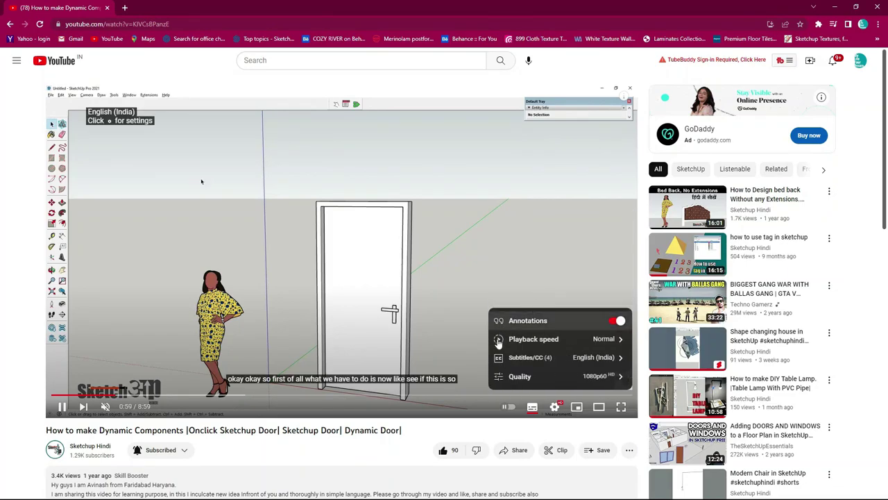
pyautogui.click(549, 356)
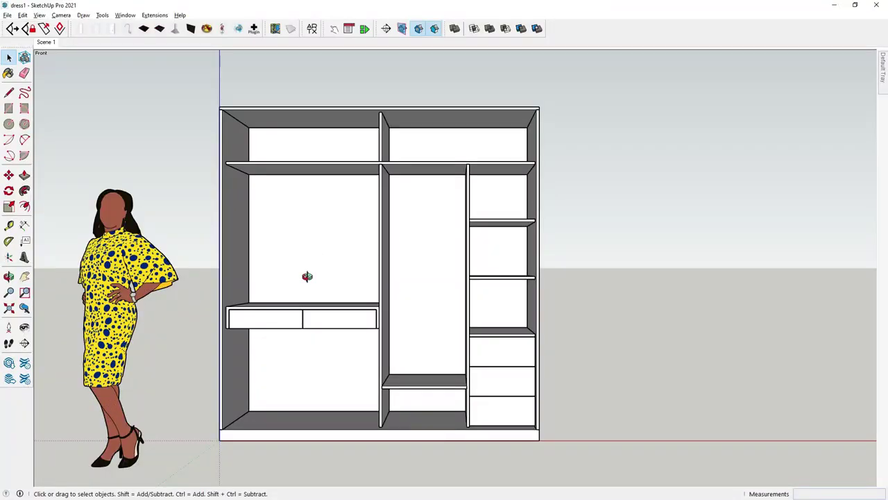
pyautogui.moveTo(307, 275); pyautogui.dragTo(375, 350, button='middle')
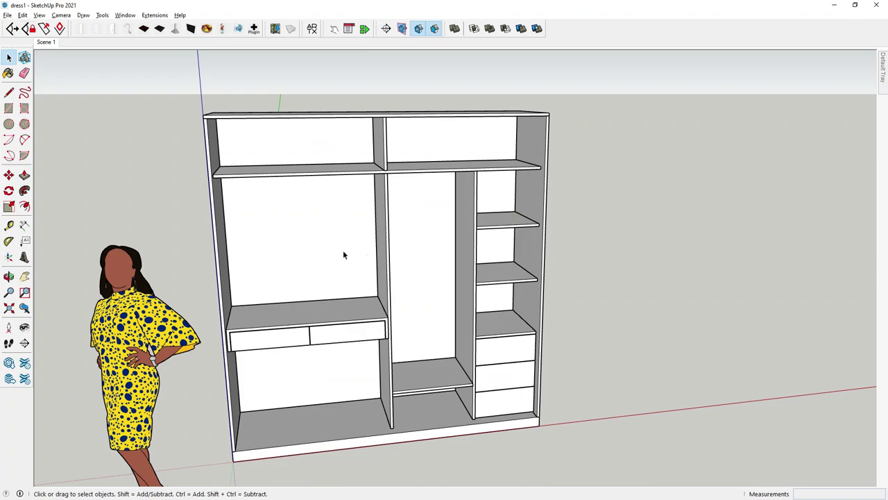
pyautogui.moveTo(343, 254)
pyautogui.mouseDown(button='middle')
pyautogui.moveTo(317, 238)
pyautogui.moveTo(337, 251)
pyautogui.moveTo(395, 345)
pyautogui.moveTo(338, 337)
pyautogui.moveTo(333, 306)
pyautogui.mouseUp(button='middle')
pyautogui.moveTo(302, 225)
pyautogui.mouseDown(button='middle')
pyautogui.moveTo(313, 262)
pyautogui.moveTo(288, 183)
pyautogui.moveTo(304, 199)
pyautogui.moveTo(288, 289)
pyautogui.mouseUp(button='middle')
pyautogui.moveTo(297, 358)
pyautogui.mouseDown(button='middle')
pyautogui.moveTo(277, 312)
pyautogui.moveTo(308, 386)
pyautogui.moveTo(298, 355)
pyautogui.mouseUp(button='middle')
pyautogui.scroll(3, 290, 326)
pyautogui.scroll(-3, 290, 327)
pyautogui.click(279, 325)
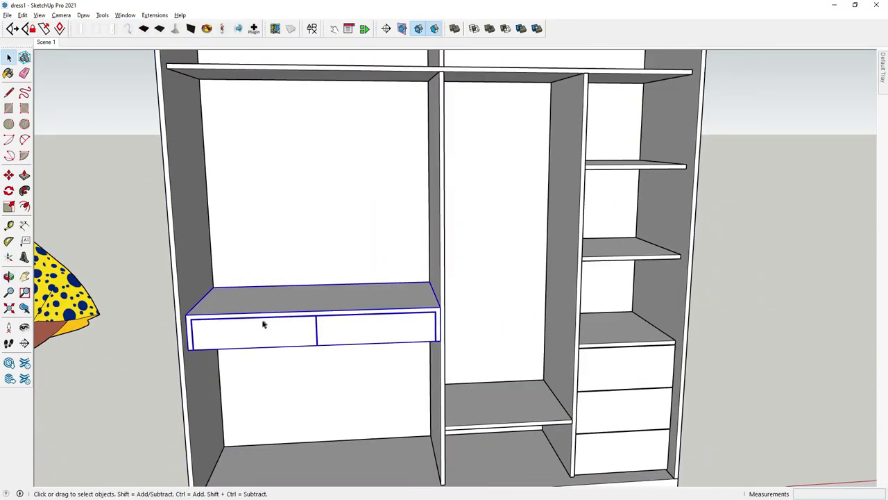
pyautogui.scroll(2, 271, 330)
pyautogui.doubleClick(284, 338)
pyautogui.moveTo(284, 338); pyautogui.dragTo(252, 343, button='middle')
pyautogui.scroll(3, 245, 347)
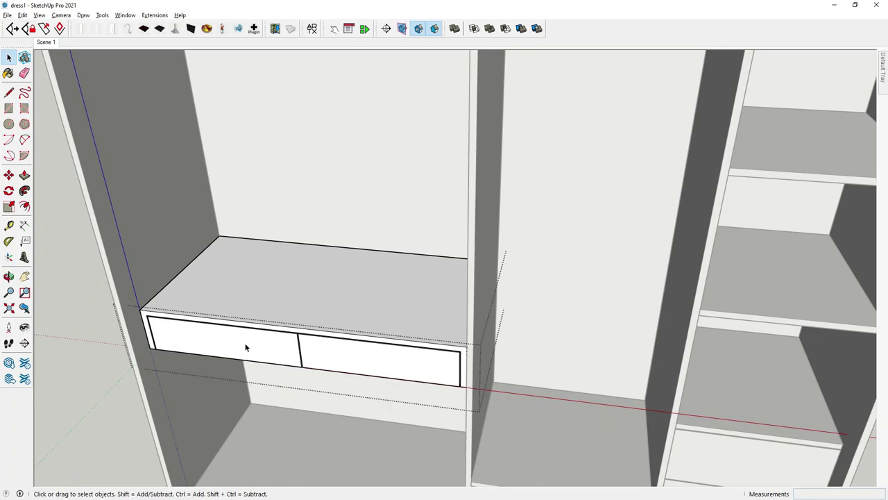
pyautogui.click(245, 347)
pyautogui.click(8, 174)
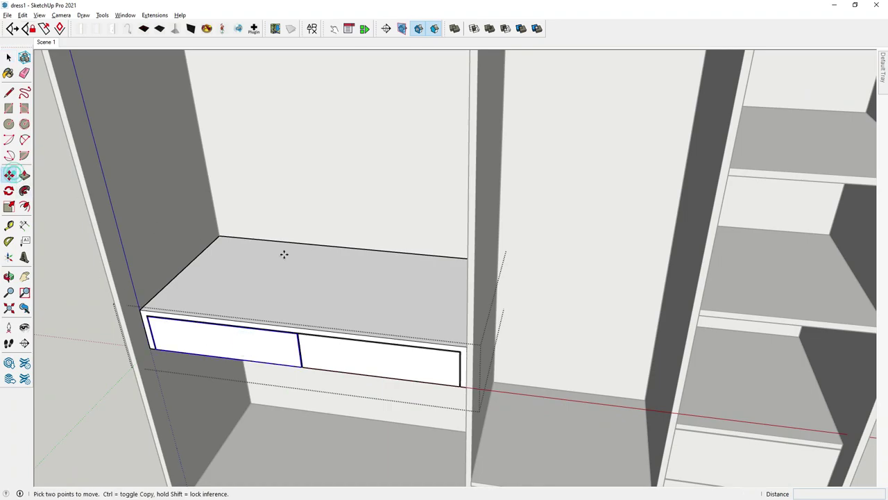
pyautogui.scroll(2, 284, 254)
pyautogui.click(325, 256)
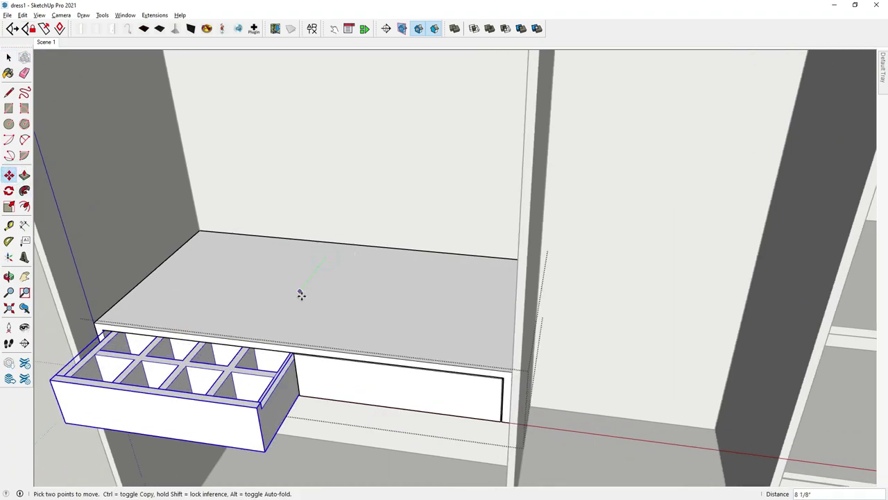
pyautogui.click(277, 321)
pyautogui.scroll(-1, 291, 322)
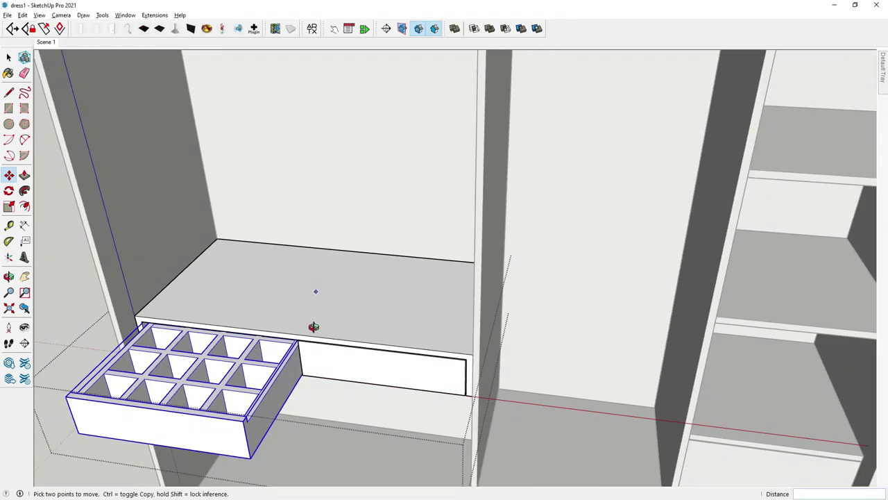
pyautogui.scroll(-1, 312, 323)
pyautogui.moveTo(350, 293); pyautogui.dragTo(243, 391, button='middle')
pyautogui.scroll(1, 244, 377)
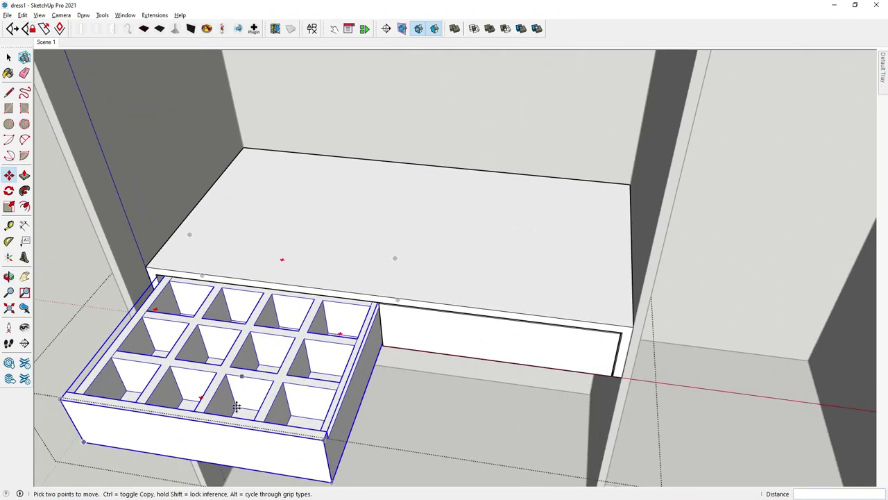
pyautogui.scroll(2, 232, 397)
pyautogui.scroll(1, 277, 374)
pyautogui.scroll(1, 316, 312)
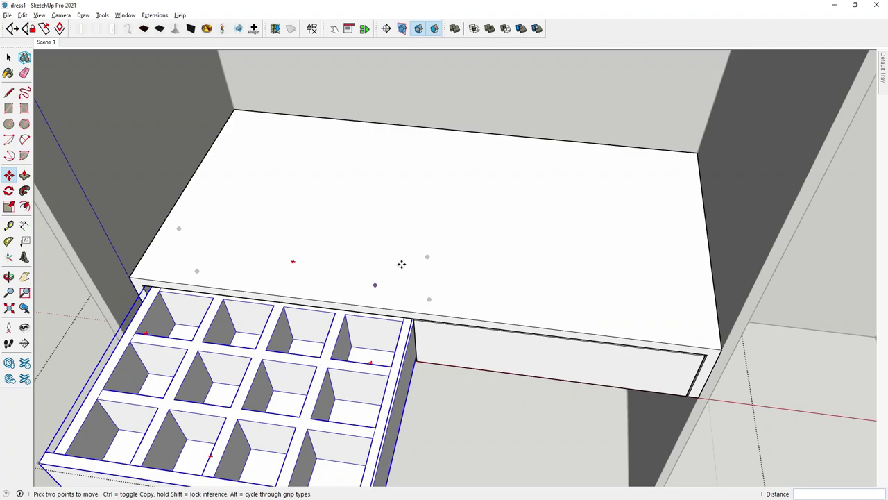
pyautogui.scroll(-2, 401, 264)
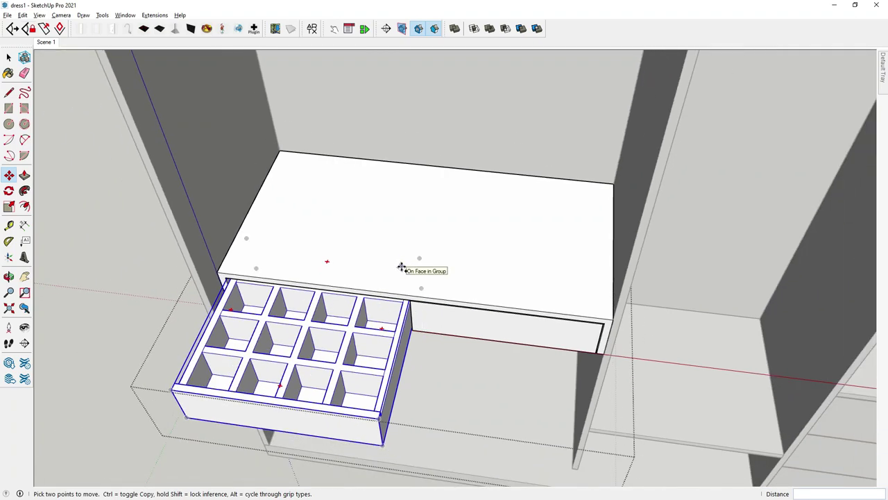
pyautogui.hotkey('ctrl', 'z')
pyautogui.click(8, 57)
pyautogui.click(468, 322)
pyautogui.click(8, 174)
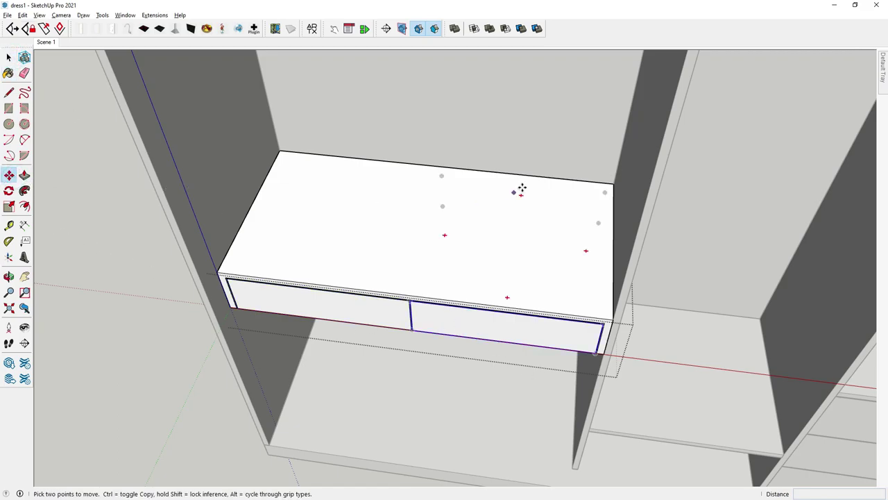
pyautogui.click(522, 188)
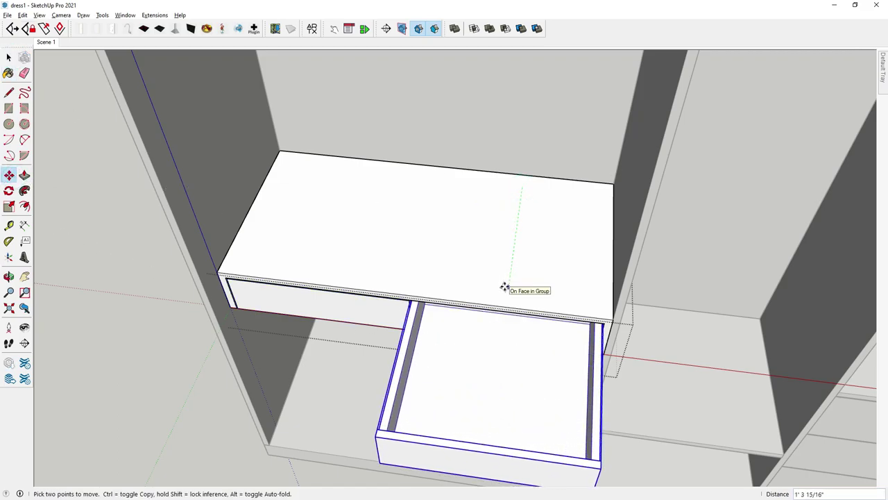
pyautogui.press('Escape')
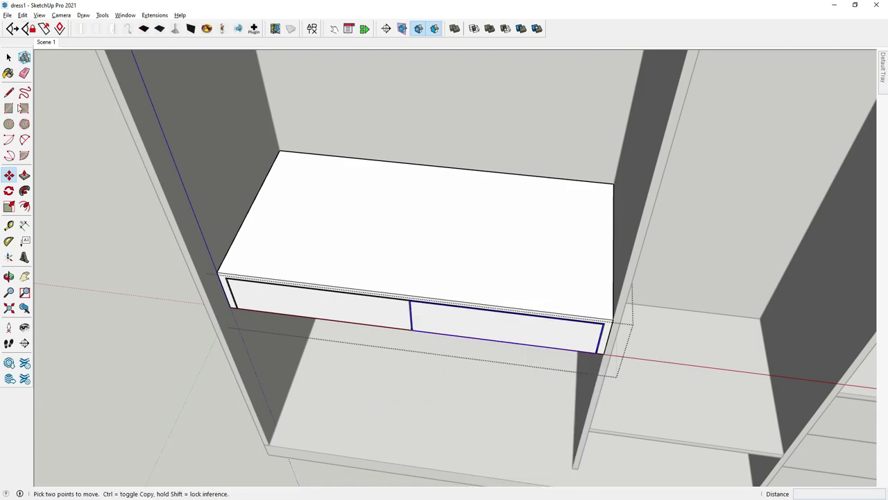
pyautogui.click(8, 57)
pyautogui.scroll(-5, 359, 357)
pyautogui.scroll(-3, 404, 274)
pyautogui.moveTo(404, 275)
pyautogui.mouseDown(button='middle')
pyautogui.moveTo(522, 380)
pyautogui.moveTo(517, 354)
pyautogui.mouseUp(button='middle')
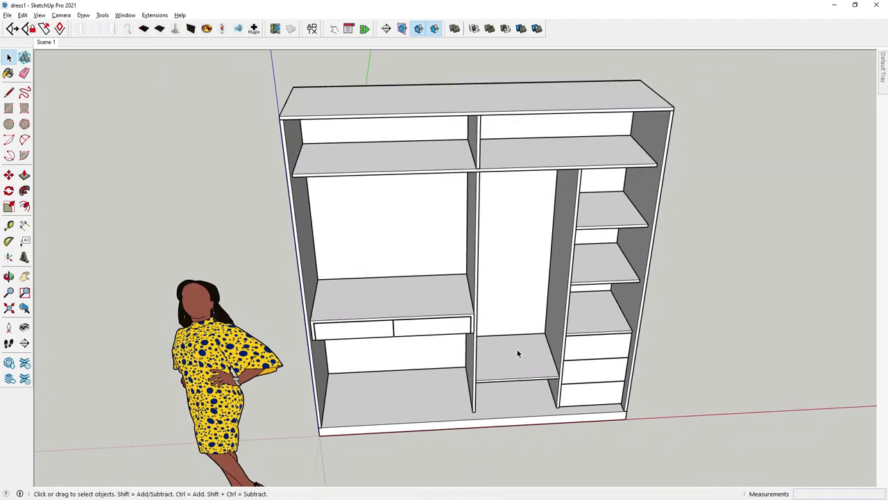
# Slide the top right-hand drawer out of the cabinet, then cancel so it snaps back.
pyautogui.scroll(2, 517, 353)
pyautogui.scroll(3, 597, 336)
pyautogui.click(595, 336)
pyautogui.scroll(2, 321, 265)
pyautogui.click(8, 174)
pyautogui.click(432, 348)
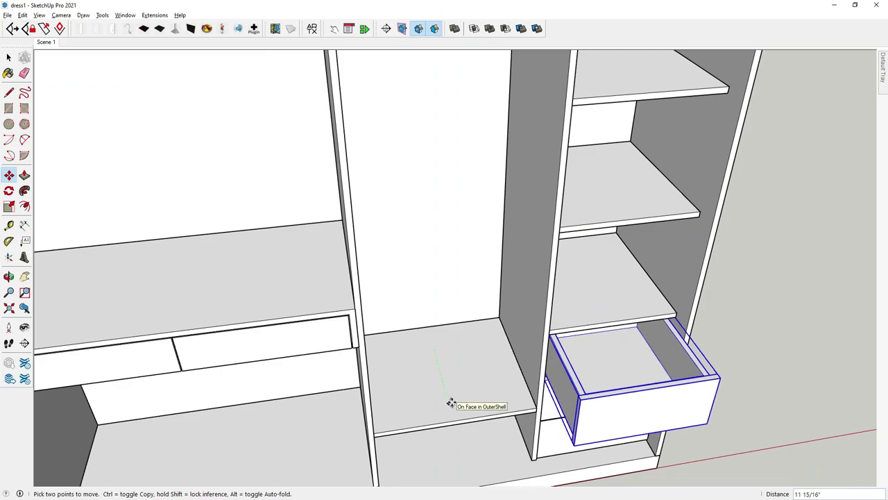
pyautogui.press('Escape')
pyautogui.scroll(-3, 450, 401)
pyautogui.scroll(-3, 458, 347)
pyautogui.click(8, 72)
pyautogui.click(8, 57)
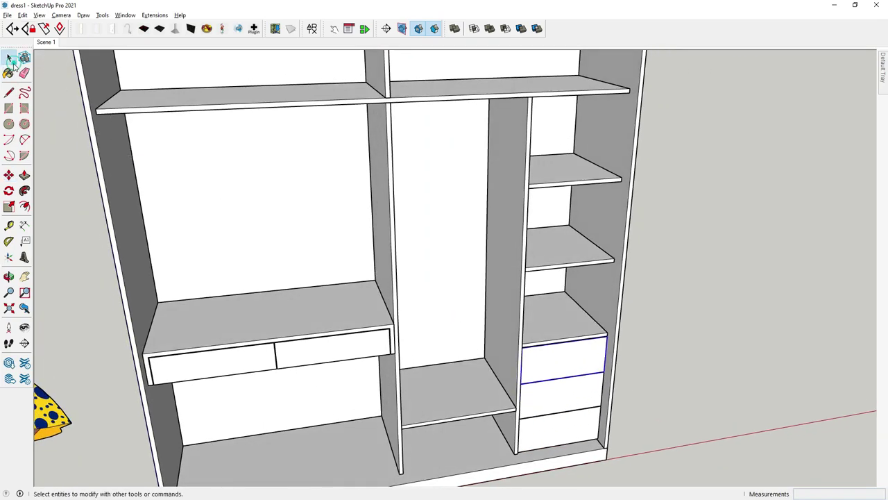
pyautogui.scroll(-3, 389, 284)
# Box-select the whole wardrobe and Ctrl-move a copy of it to the right.
pyautogui.moveTo(575, 299); pyautogui.dragTo(415, 238, button='middle')
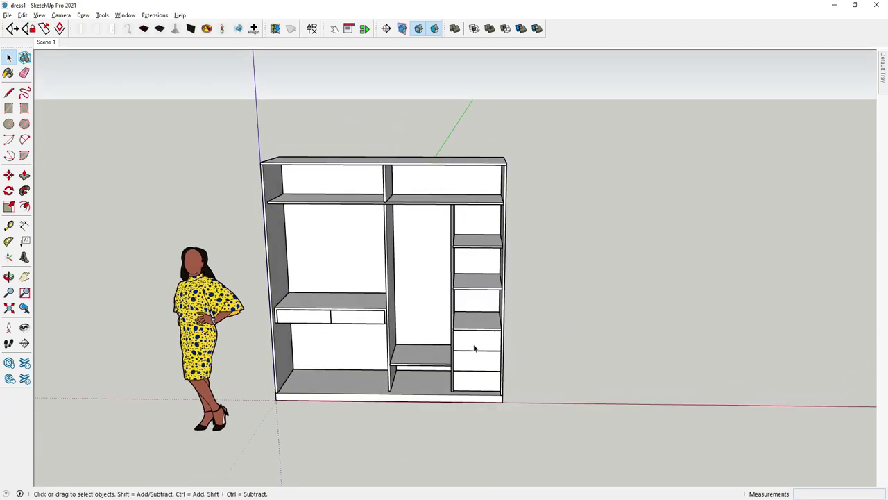
pyautogui.scroll(-2, 329, 293)
pyautogui.scroll(-1, 329, 293)
pyautogui.moveTo(266, 167); pyautogui.dragTo(539, 432)
pyautogui.click(8, 175)
pyautogui.press('ctrl')
pyautogui.click(337, 415)
pyautogui.click(644, 416)
pyautogui.press('space')
pyautogui.click(130, 117)
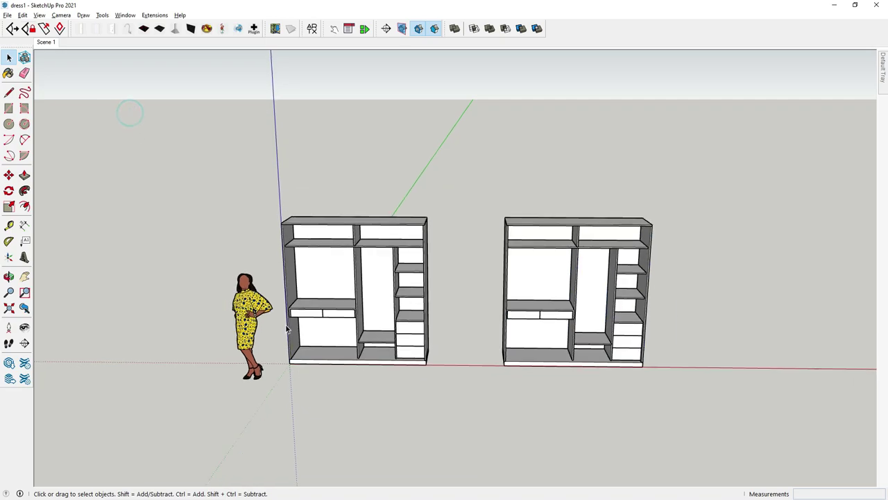
pyautogui.moveTo(130, 117); pyautogui.dragTo(341, 333, button='middle')
pyautogui.scroll(1, 440, 327)
pyautogui.scroll(-1, 440, 327)
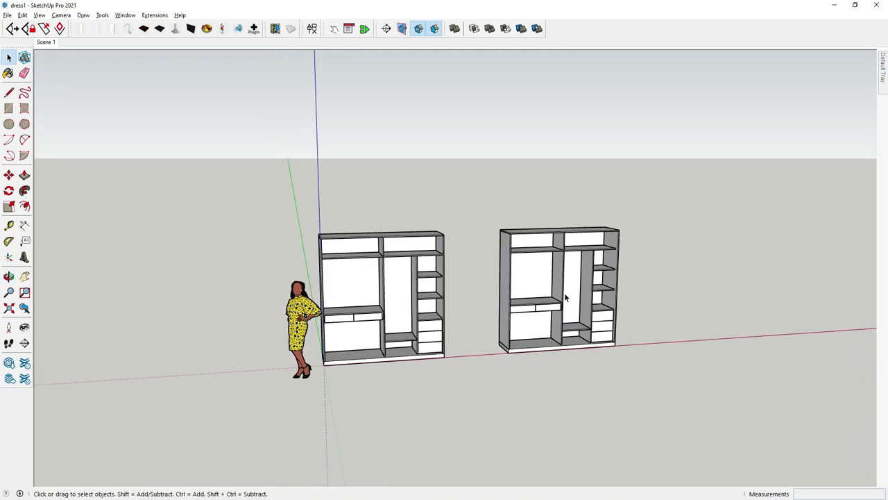
pyautogui.scroll(1, 566, 298)
pyautogui.scroll(1, 605, 283)
pyautogui.scroll(1, 606, 283)
pyautogui.scroll(1, 605, 283)
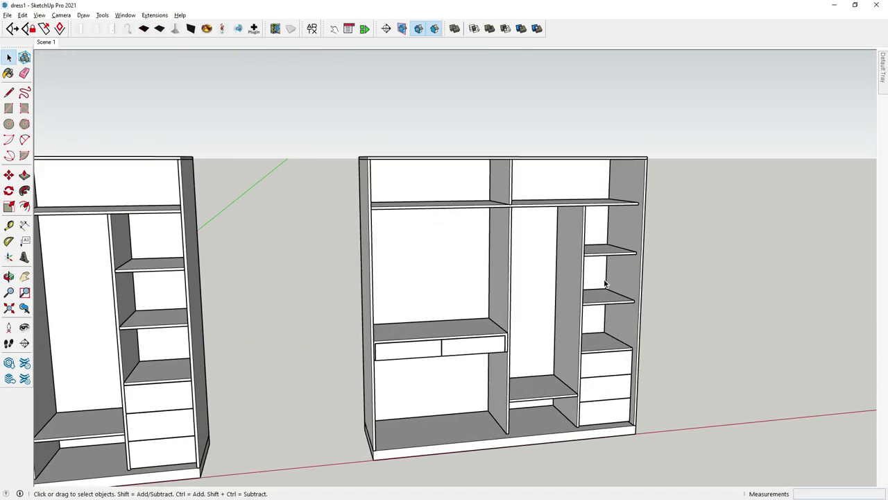
pyautogui.scroll(1, 605, 283)
pyautogui.scroll(1, 608, 288)
pyautogui.moveTo(608, 292); pyautogui.dragTo(621, 264, button='middle')
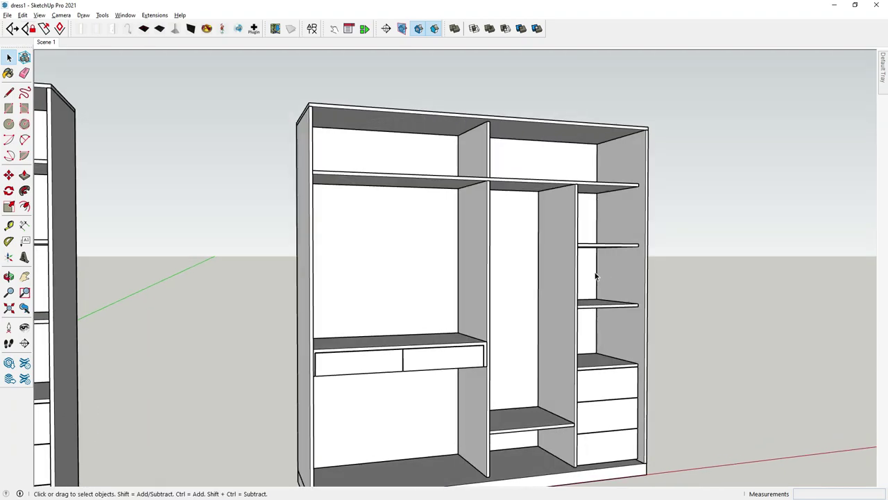
pyautogui.scroll(1, 591, 276)
pyautogui.scroll(1, 586, 225)
pyautogui.scroll(1, 555, 177)
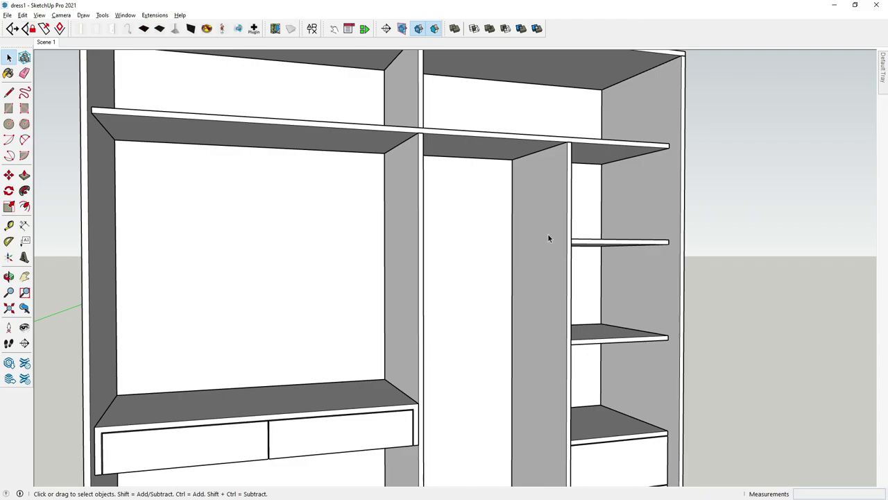
pyautogui.scroll(-3, 526, 290)
pyautogui.scroll(2, 593, 347)
pyautogui.moveTo(593, 346)
pyautogui.mouseDown(button='middle')
pyautogui.moveTo(571, 243)
pyautogui.moveTo(590, 269)
pyautogui.moveTo(521, 251)
pyautogui.mouseUp(button='middle')
pyautogui.click(569, 243)
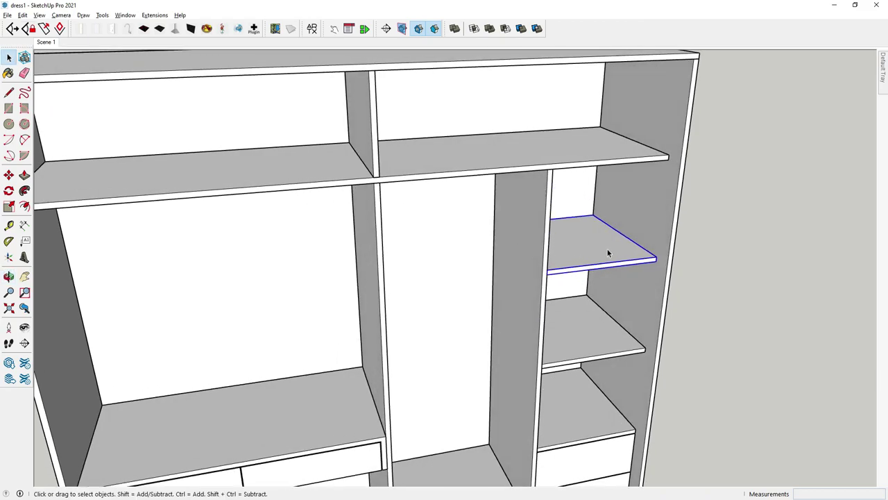
pyautogui.scroll(-3, 579, 246)
pyautogui.doubleClick(576, 239)
# Hide the surrounding model and push the right bay's upper shelf front face back 6 inches.
pyautogui.scroll(4, 576, 239)
pyautogui.press('h')
pyautogui.moveTo(576, 244)
pyautogui.mouseDown(button='middle')
pyautogui.moveTo(853, 264)
pyautogui.moveTo(562, 276)
pyautogui.mouseUp(button='middle')
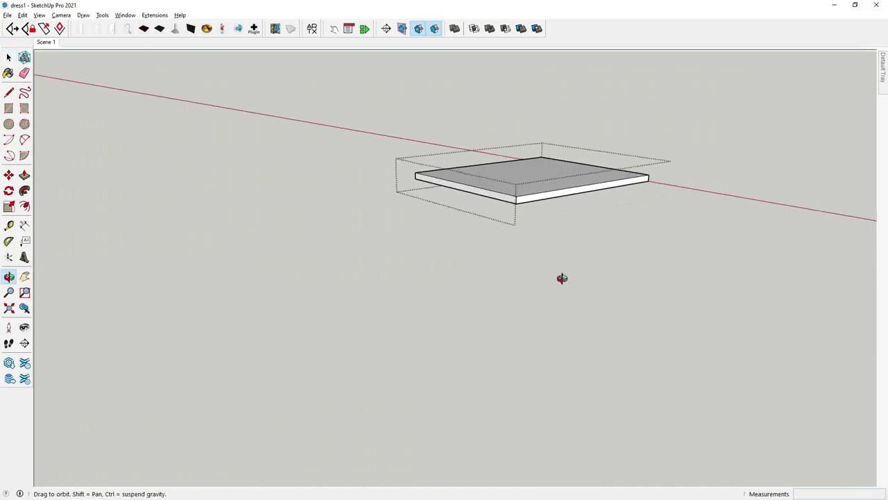
pyautogui.click(24, 175)
pyautogui.scroll(1, 444, 196)
pyautogui.moveTo(448, 190); pyautogui.dragTo(475, 184)
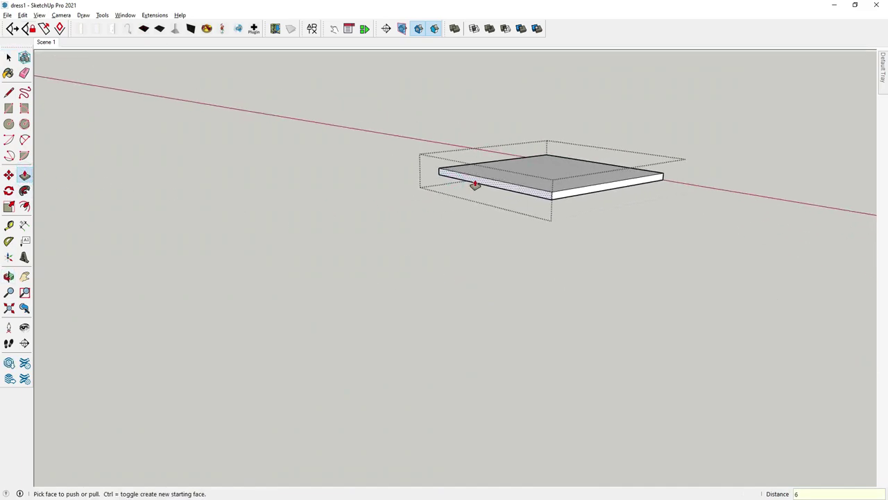
pyautogui.moveTo(474, 184); pyautogui.dragTo(345, 242, button='middle')
pyautogui.click(8, 56)
# Push the flat board's face in to make it thinner, then exit editing to show the wardrobe.
pyautogui.scroll(5, 327, 172)
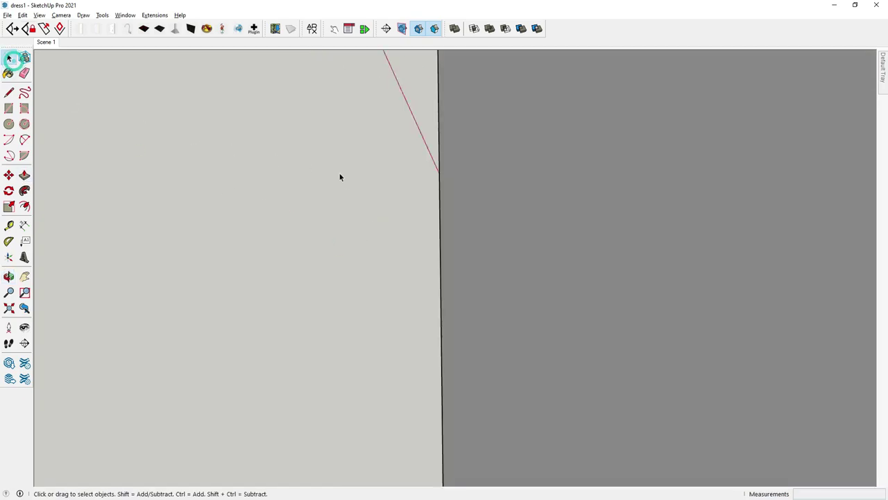
pyautogui.scroll(-5, 327, 172)
pyautogui.scroll(-2, 372, 224)
pyautogui.moveTo(372, 225)
pyautogui.mouseDown(button='middle')
pyautogui.moveTo(350, 358)
pyautogui.moveTo(698, 250)
pyautogui.moveTo(486, 208)
pyautogui.mouseUp(button='middle')
pyautogui.scroll(-10, 351, 359)
pyautogui.click(24, 175)
pyautogui.scroll(3, 271, 398)
pyautogui.moveTo(296, 394); pyautogui.dragTo(328, 393)
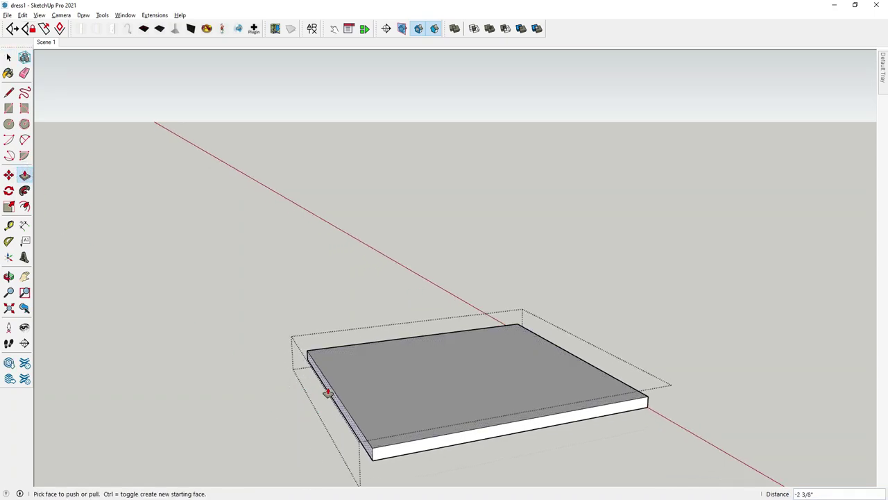
pyautogui.moveTo(329, 391); pyautogui.dragTo(40, 408, button='middle')
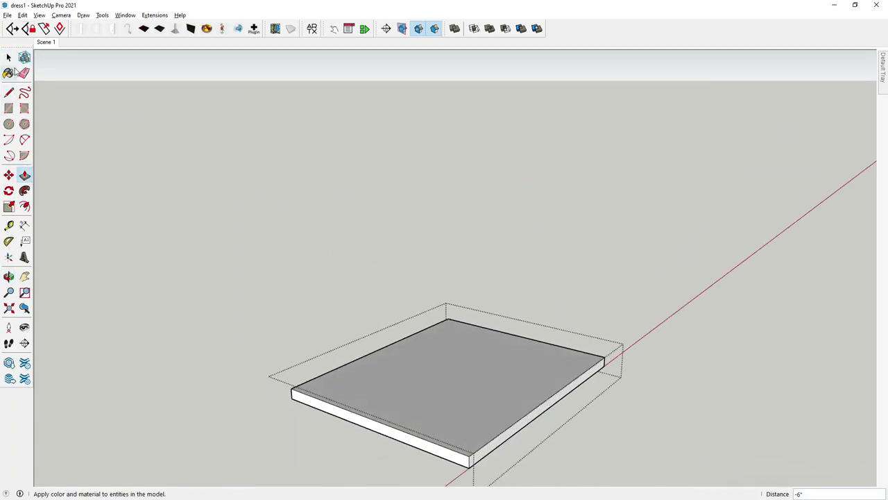
pyautogui.click(9, 58)
pyautogui.moveTo(331, 264)
pyautogui.mouseDown(button='middle')
pyautogui.moveTo(228, 382)
pyautogui.moveTo(278, 379)
pyautogui.moveTo(184, 377)
pyautogui.moveTo(275, 150)
pyautogui.mouseUp(button='middle')
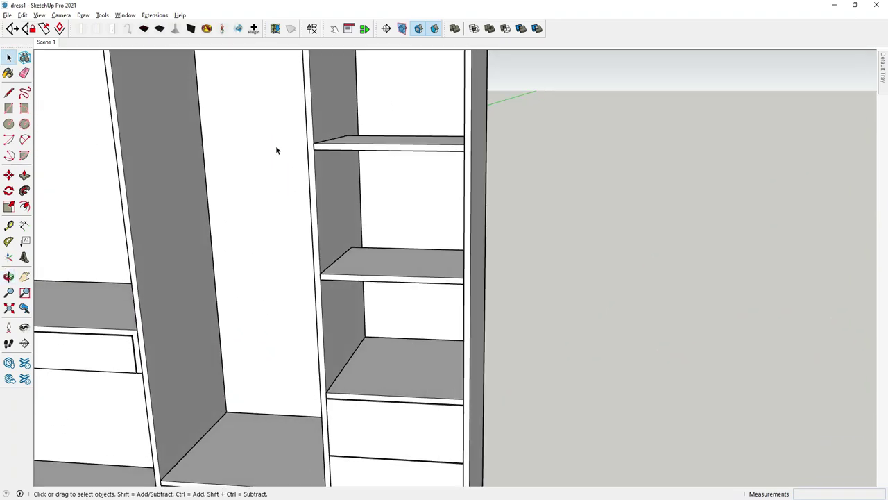
# Select the vertical divider panel and rotate it 90° about the shelf corner.
pyautogui.moveTo(317, 181); pyautogui.dragTo(392, 284, button='middle')
pyautogui.scroll(-4, 385, 281)
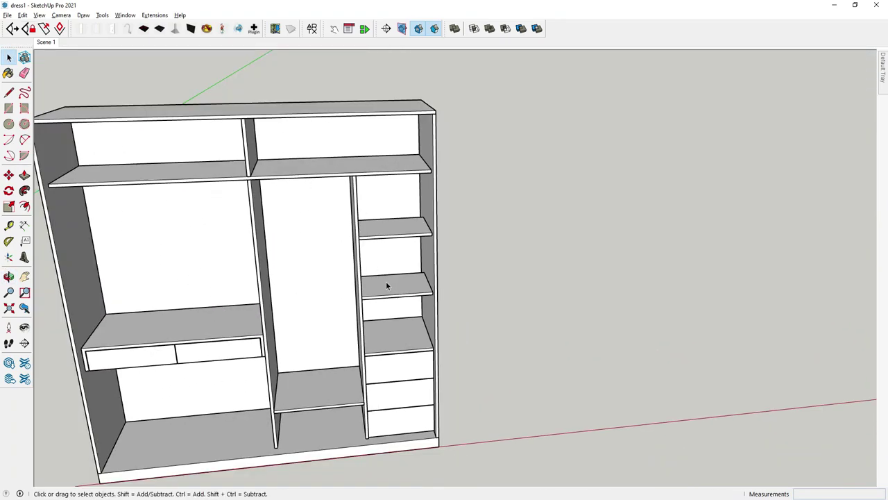
pyautogui.scroll(4, 360, 221)
pyautogui.click(359, 220)
pyautogui.scroll(2, 359, 221)
pyautogui.moveTo(359, 220); pyautogui.dragTo(317, 275, button='middle')
pyautogui.click(9, 174)
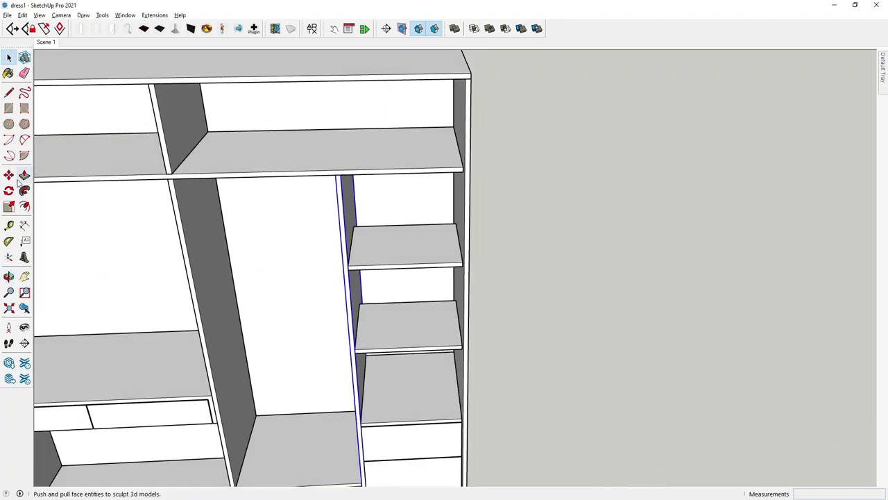
pyautogui.moveTo(326, 305); pyautogui.dragTo(347, 321, button='middle')
pyautogui.scroll(3, 381, 240)
pyautogui.scroll(3, 201, 258)
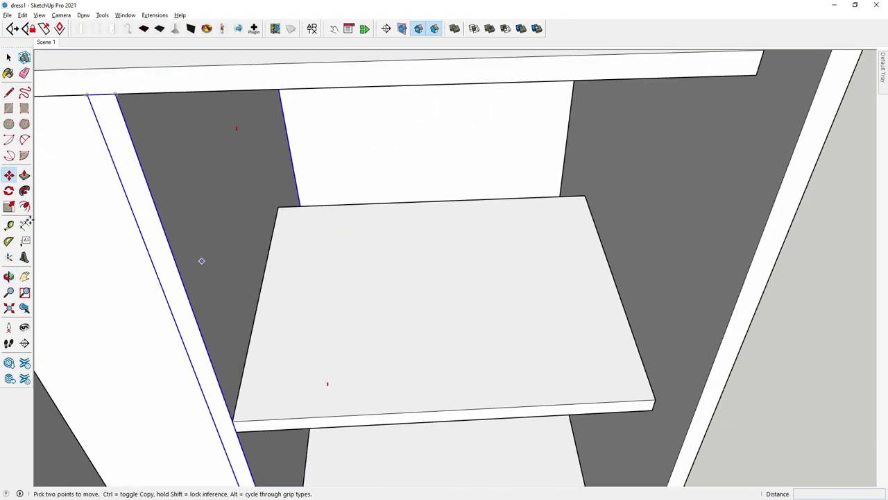
pyautogui.click(9, 192)
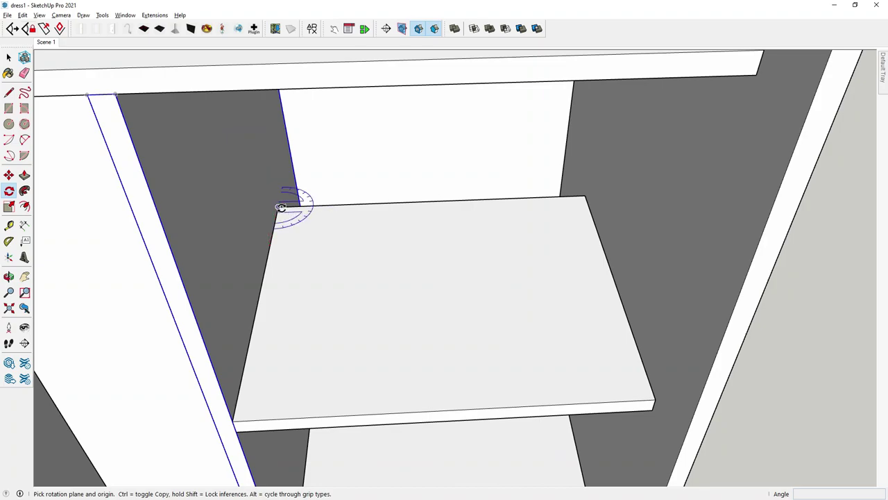
pyautogui.click(280, 207)
pyautogui.click(351, 203)
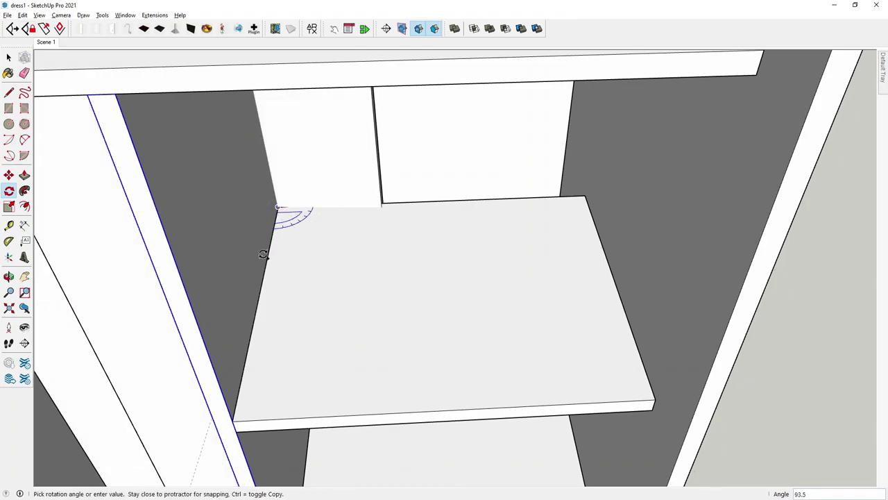
pyautogui.click(268, 258)
# Move the rotated divider to the shelf's back-right corner.
pyautogui.moveTo(268, 258)
pyautogui.mouseDown(button='middle')
pyautogui.moveTo(327, 242)
pyautogui.moveTo(306, 242)
pyautogui.mouseUp(button='middle')
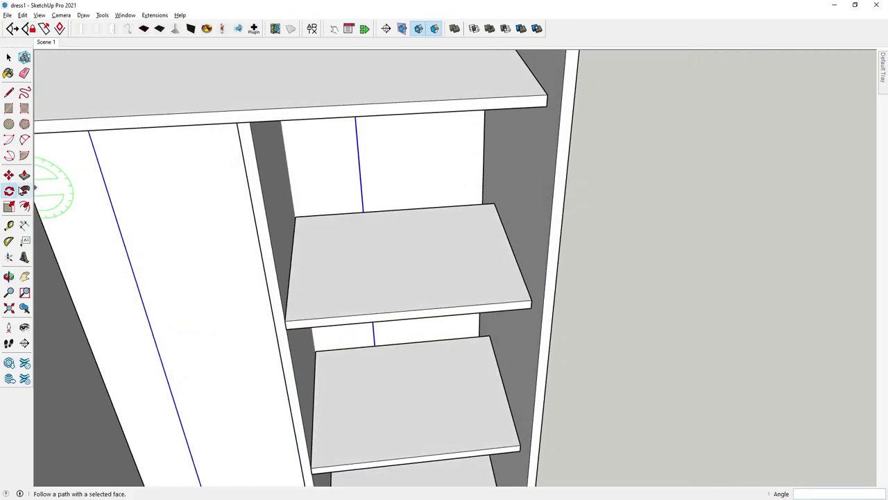
pyautogui.click(9, 177)
pyautogui.scroll(3, 361, 209)
pyautogui.click(359, 206)
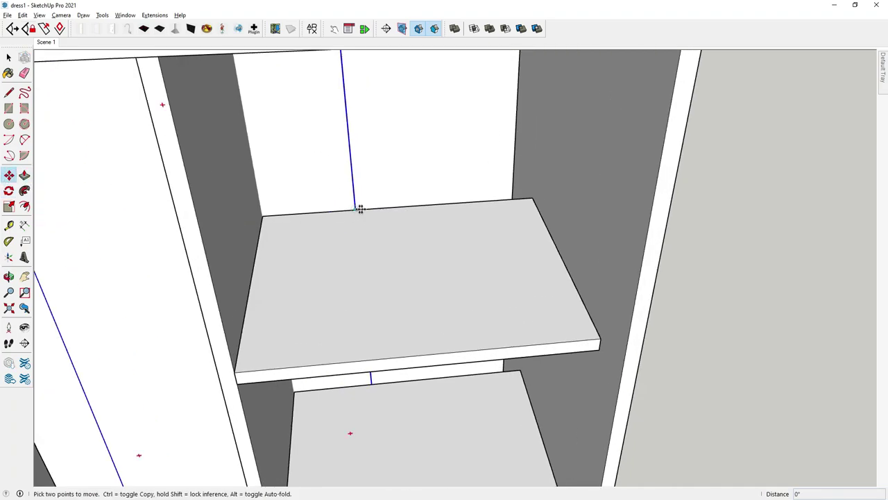
pyautogui.click(532, 199)
pyautogui.moveTo(532, 199)
pyautogui.mouseDown(button='middle')
pyautogui.moveTo(462, 260)
pyautogui.moveTo(491, 227)
pyautogui.mouseUp(button='middle')
pyautogui.press('space')
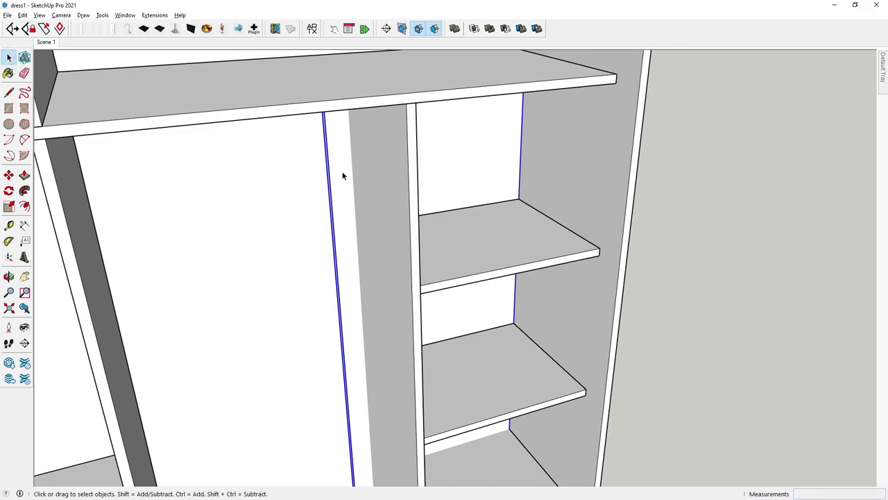
# Push the door frame's side face inward by 3 inches.
pyautogui.scroll(5, 342, 172)
pyautogui.moveTo(341, 172); pyautogui.dragTo(393, 155, button='middle')
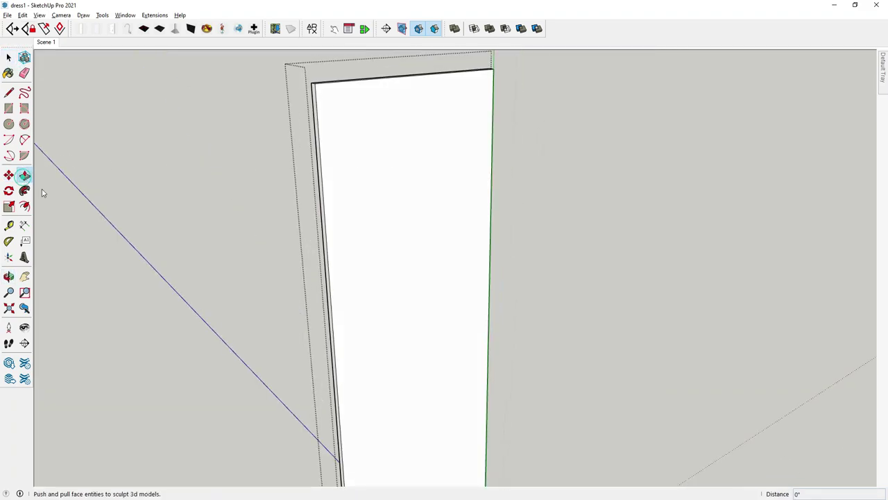
pyautogui.click(24, 176)
pyautogui.scroll(3, 333, 255)
pyautogui.scroll(1, 333, 255)
pyautogui.moveTo(331, 252); pyautogui.dragTo(361, 239)
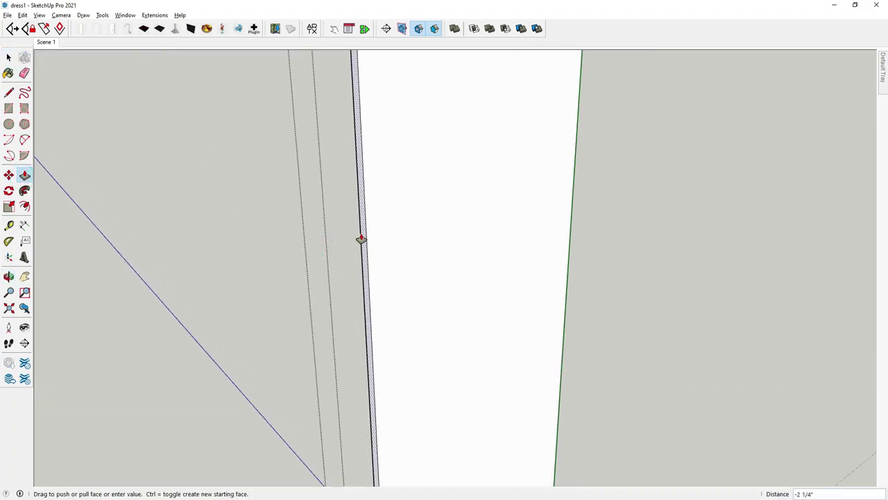
pyautogui.scroll(-3, 359, 244)
pyautogui.scroll(-2, 358, 239)
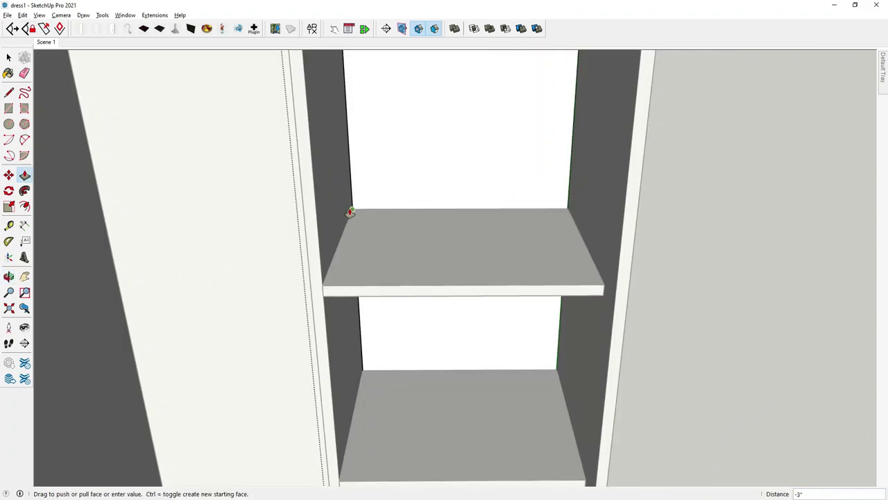
pyautogui.click(352, 213)
pyautogui.scroll(-3, 299, 294)
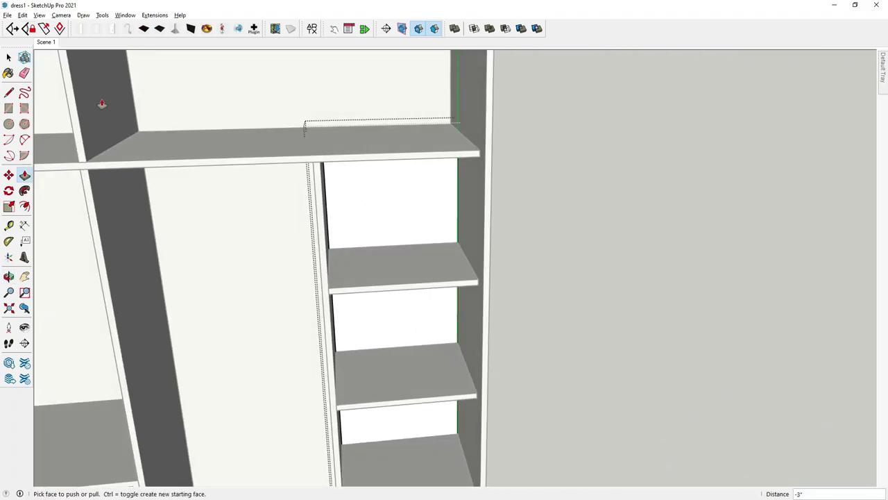
pyautogui.click(8, 59)
# Push the vertical frame piece's front face by 7/16 inch.
pyautogui.moveTo(101, 179)
pyautogui.mouseDown(button='middle')
pyautogui.moveTo(155, 264)
pyautogui.moveTo(677, 260)
pyautogui.mouseUp(button='middle')
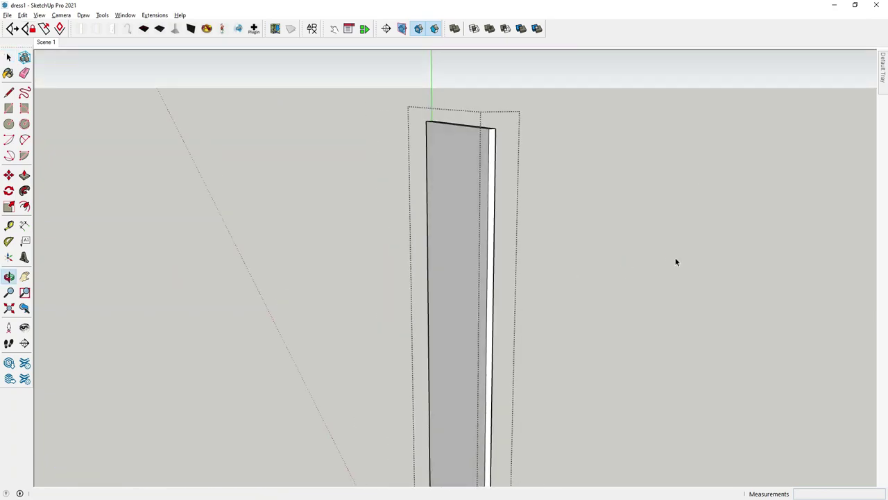
pyautogui.scroll(2, 469, 175)
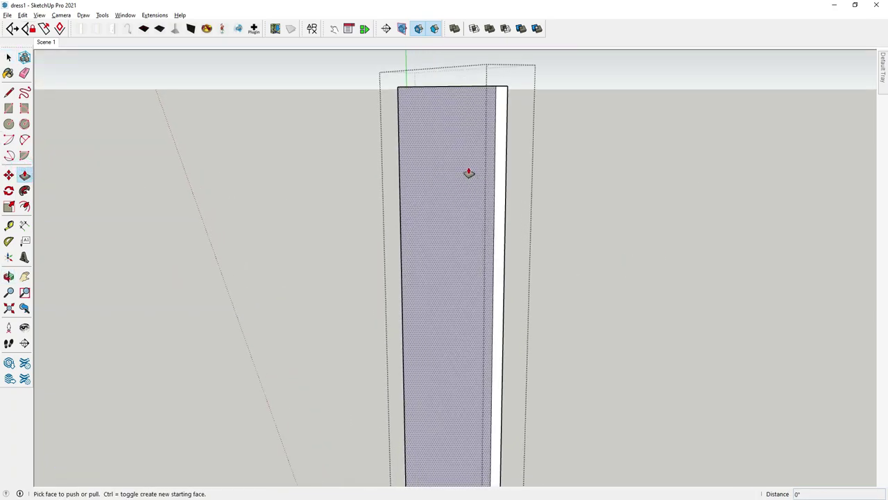
pyautogui.click(470, 170)
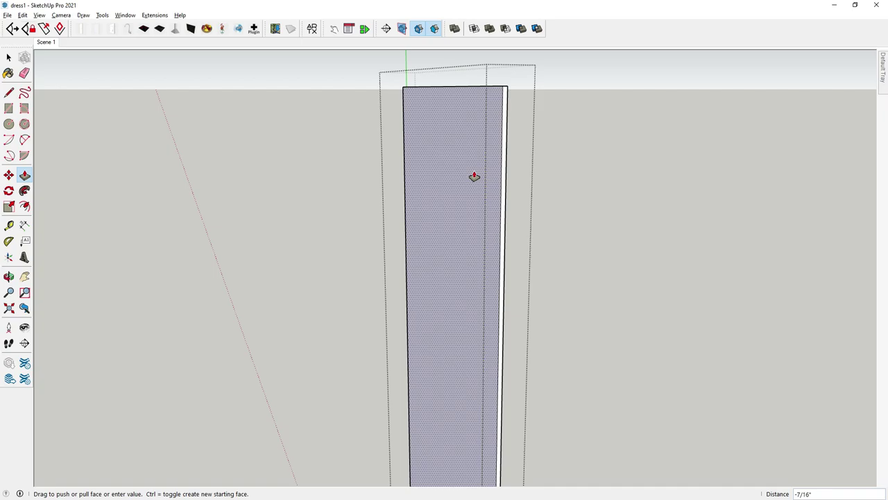
pyautogui.click(474, 177)
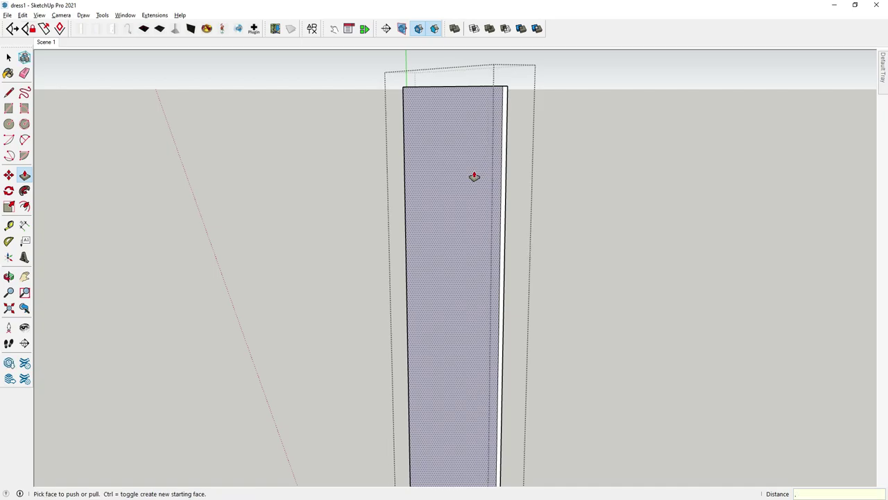
pyautogui.write('.25')
pyautogui.click(474, 176)
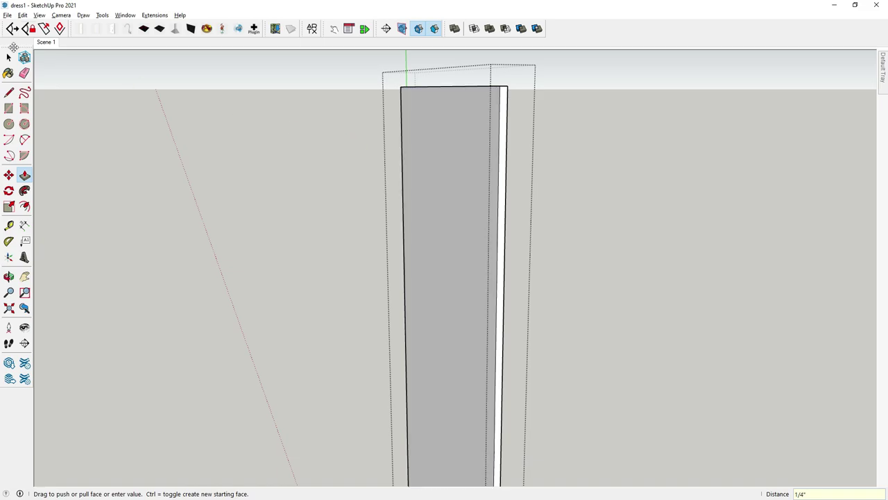
pyautogui.click(8, 58)
pyautogui.moveTo(313, 185)
pyautogui.mouseDown(button='middle')
pyautogui.moveTo(55, 231)
pyautogui.moveTo(267, 198)
pyautogui.moveTo(132, 243)
pyautogui.moveTo(228, 169)
pyautogui.mouseUp(button='middle')
pyautogui.scroll(-3, 325, 211)
pyautogui.scroll(1, 375, 236)
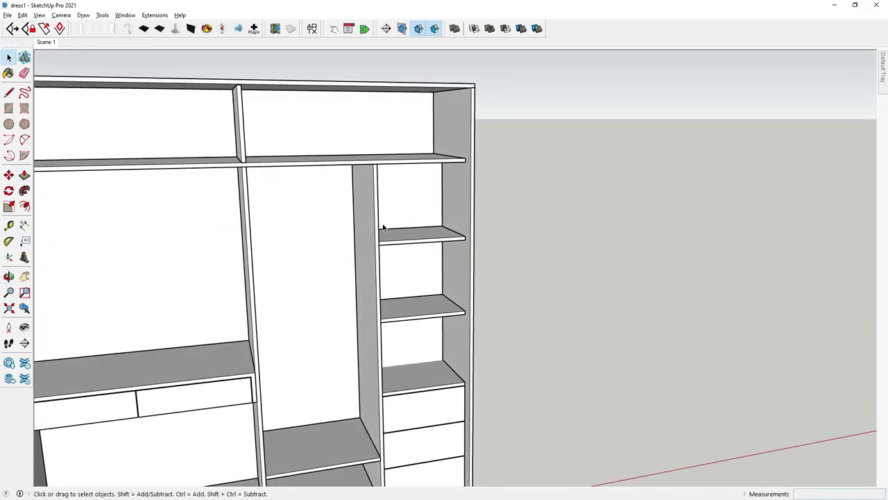
pyautogui.scroll(3, 425, 267)
pyautogui.scroll(-2, 349, 234)
pyautogui.scroll(-2, 349, 333)
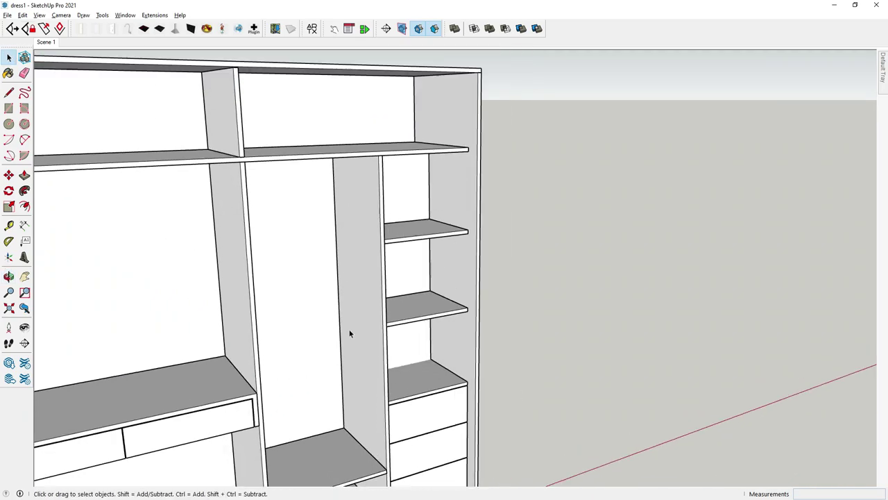
# Open the divider panel for editing and draw a line ending on its top edge.
pyautogui.doubleClick(351, 324)
pyautogui.moveTo(350, 323)
pyautogui.mouseDown(button='middle')
pyautogui.moveTo(433, 302)
pyautogui.moveTo(389, 299)
pyautogui.mouseUp(button='middle')
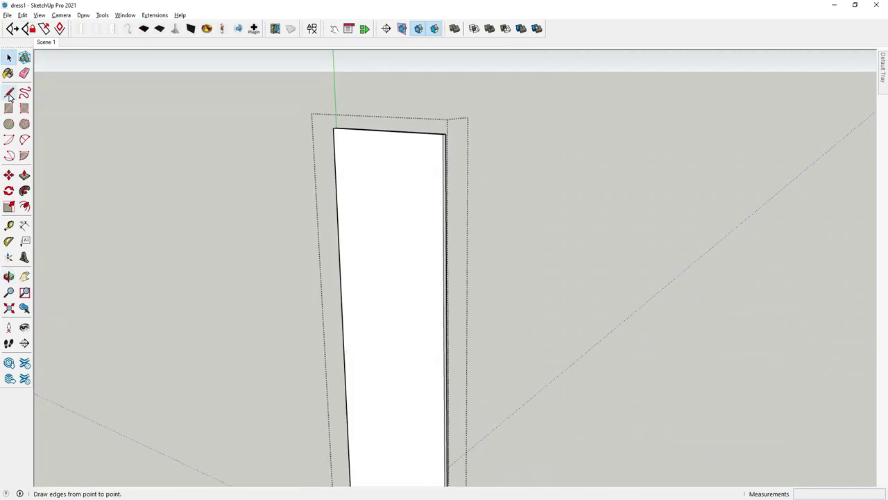
pyautogui.click(9, 93)
pyautogui.moveTo(422, 192); pyautogui.dragTo(340, 206, button='middle')
pyautogui.scroll(2, 333, 160)
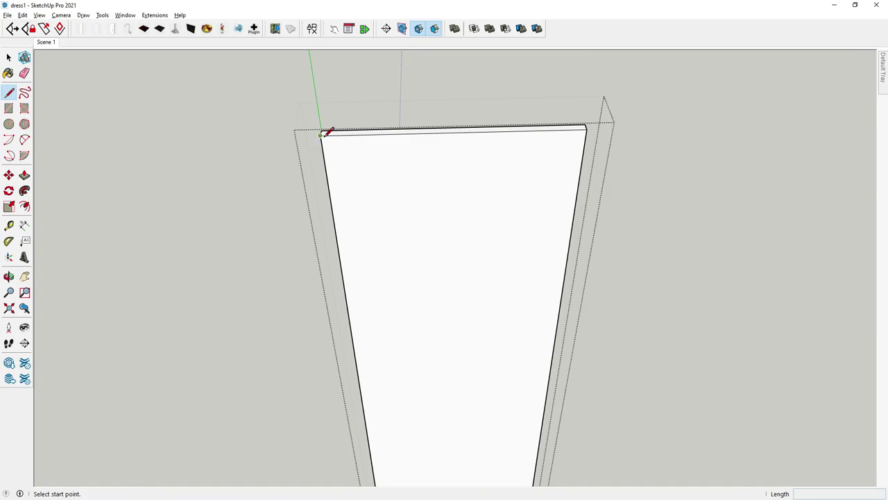
pyautogui.click(387, 130)
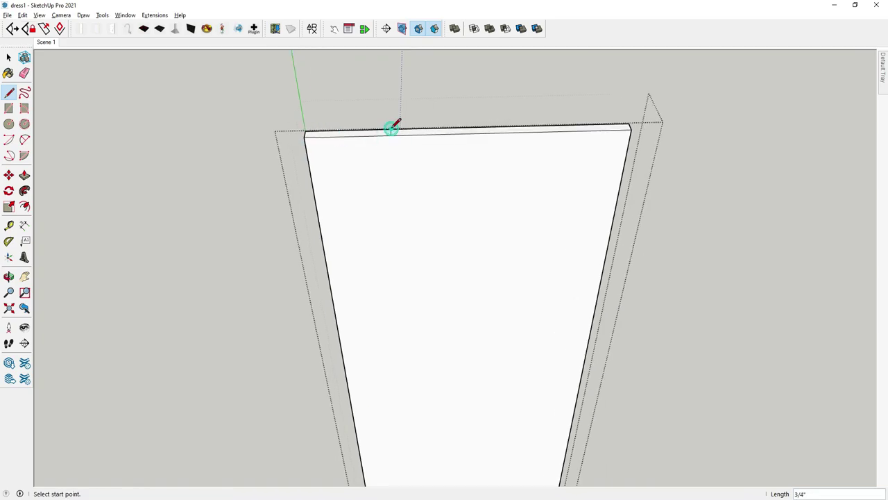
pyautogui.moveTo(391, 129); pyautogui.dragTo(312, 182, button='middle')
# Copy the line into a new dividing edge and pick the thin strip face to extrude.
pyautogui.click(9, 175)
pyautogui.scroll(5, 396, 139)
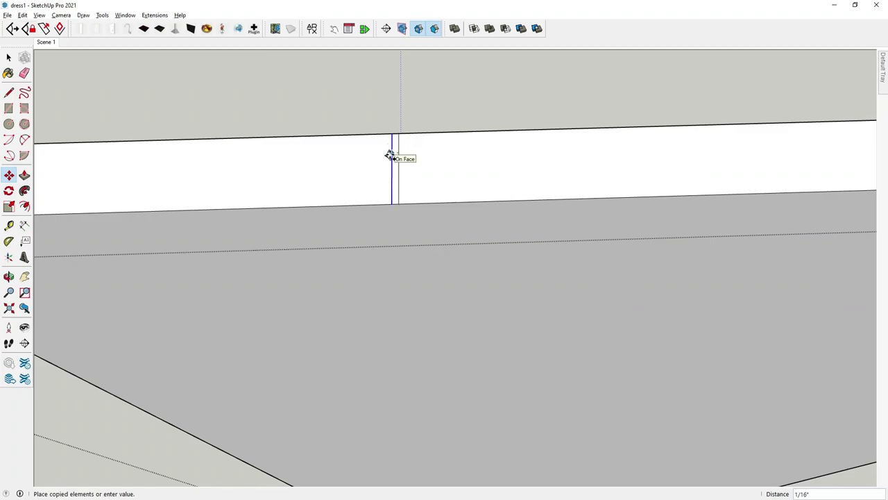
pyautogui.click(390, 154)
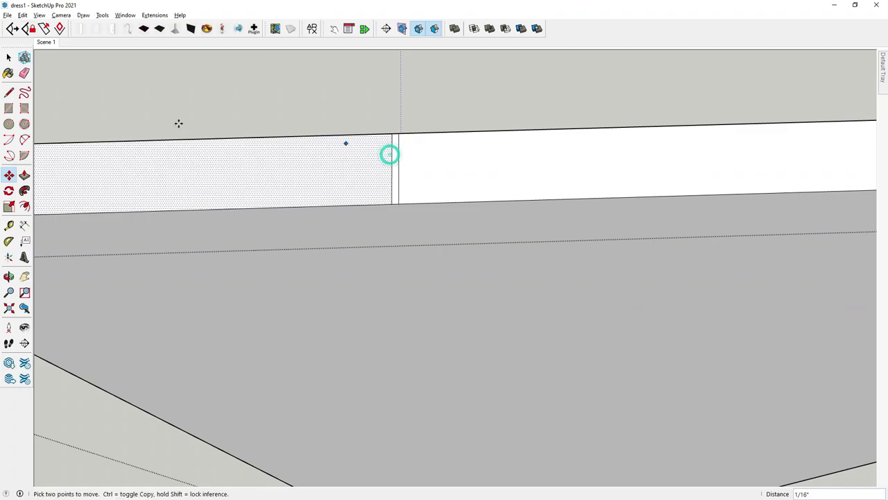
pyautogui.click(24, 176)
pyautogui.click(394, 201)
pyautogui.moveTo(402, 335)
pyautogui.mouseDown(button='middle')
pyautogui.moveTo(188, 233)
pyautogui.moveTo(158, 103)
pyautogui.mouseUp(button='middle')
pyautogui.scroll(-3, 188, 233)
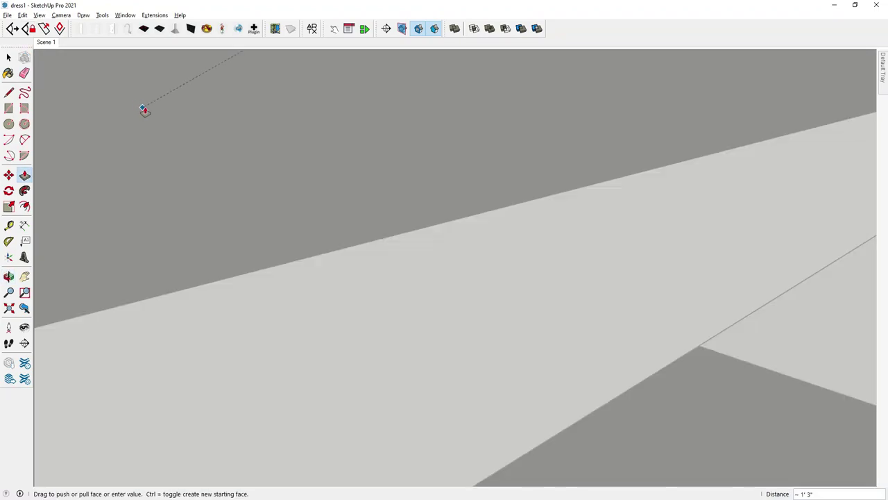
pyautogui.scroll(-3, 160, 102)
pyautogui.scroll(-3, 170, 100)
pyautogui.scroll(-3, 181, 108)
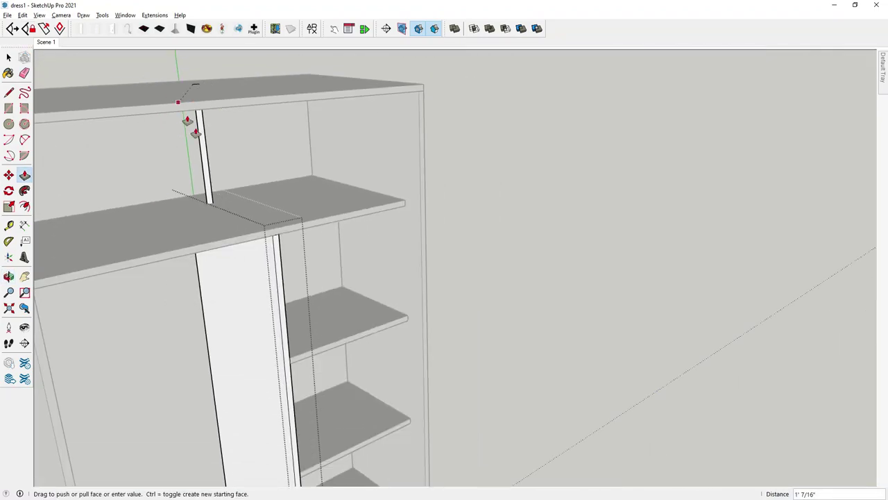
pyautogui.scroll(-2, 321, 406)
pyautogui.scroll(2, 311, 405)
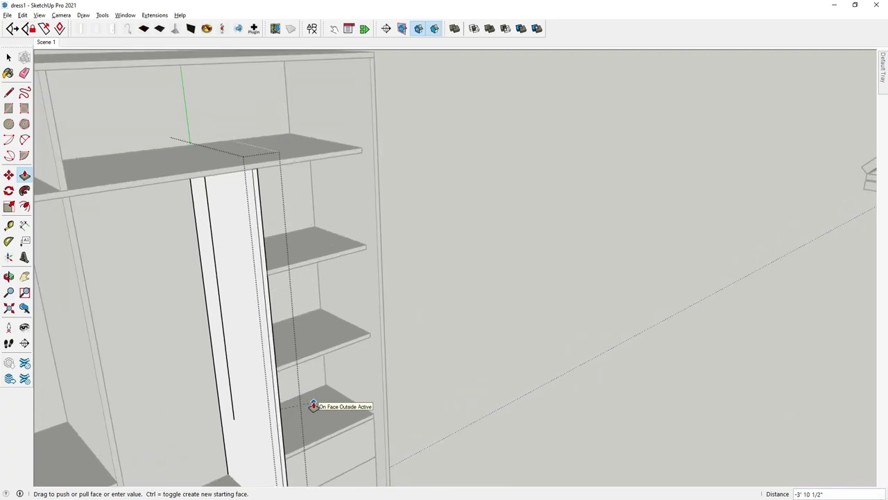
pyautogui.scroll(2, 231, 440)
pyautogui.scroll(2, 236, 424)
pyautogui.scroll(2, 236, 424)
pyautogui.scroll(2, 227, 372)
pyautogui.scroll(2, 227, 373)
# Push the narrow panel face -3/4 inch to form a separate door-like piece.
pyautogui.moveTo(232, 383); pyautogui.dragTo(329, 347, button='middle')
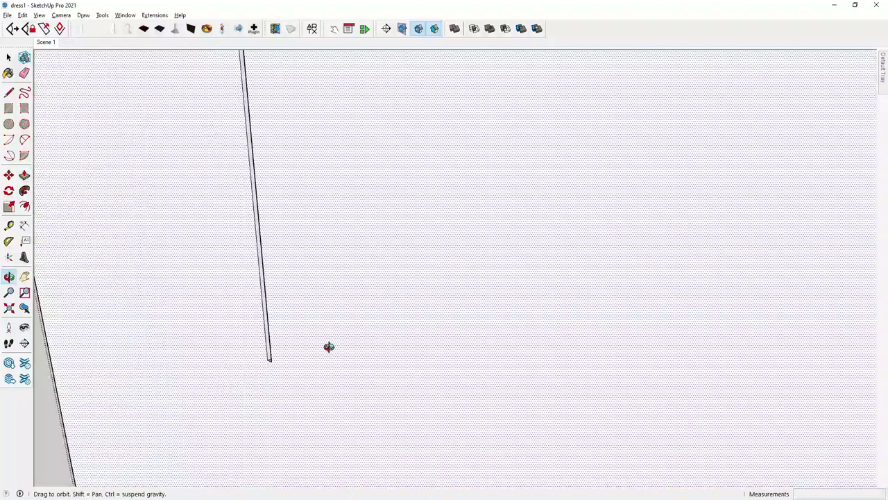
pyautogui.press('l')
pyautogui.click(10, 91)
pyautogui.moveTo(282, 363)
pyautogui.mouseDown(button='middle')
pyautogui.moveTo(275, 347)
pyautogui.moveTo(179, 350)
pyautogui.mouseUp(button='middle')
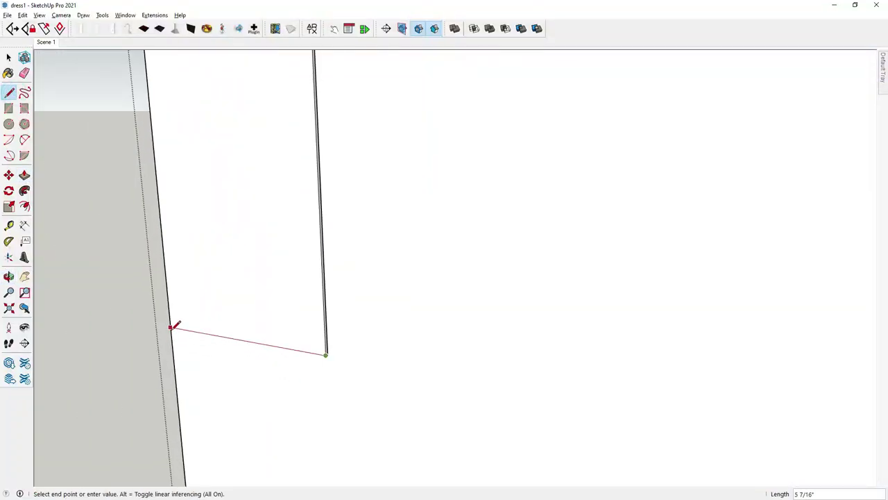
pyautogui.click(8, 175)
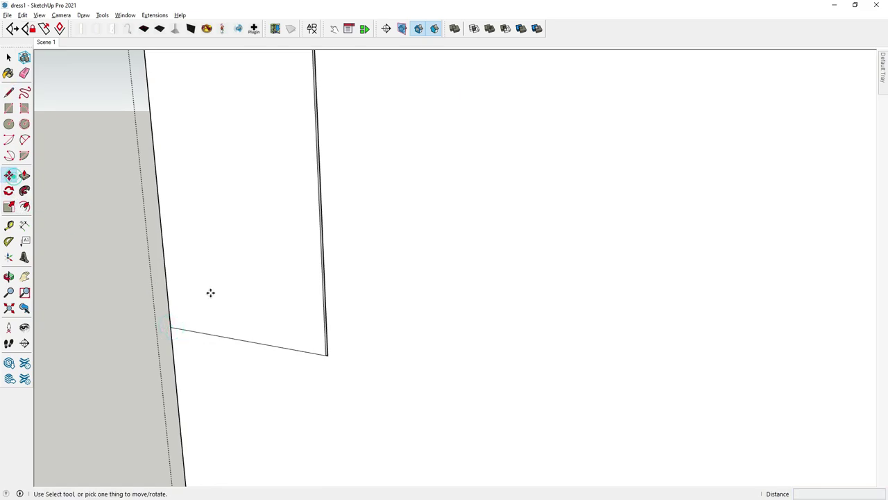
pyautogui.scroll(2, 259, 347)
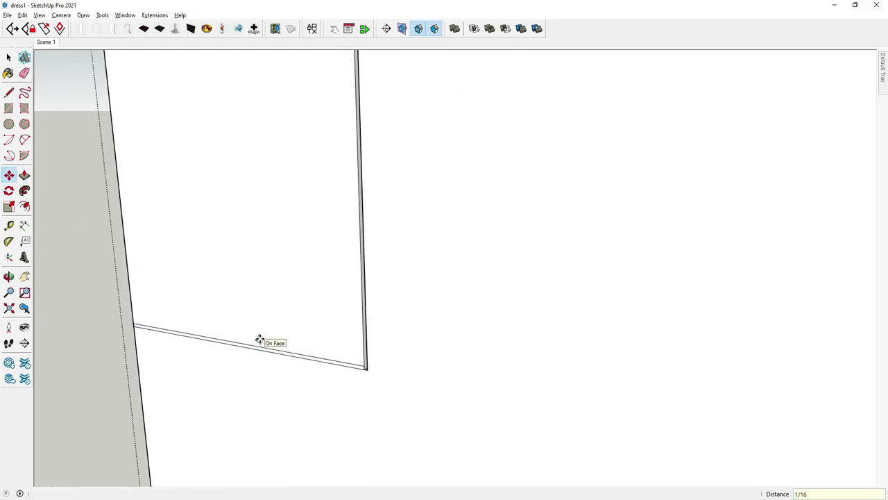
pyautogui.click(24, 176)
pyautogui.scroll(2, 261, 347)
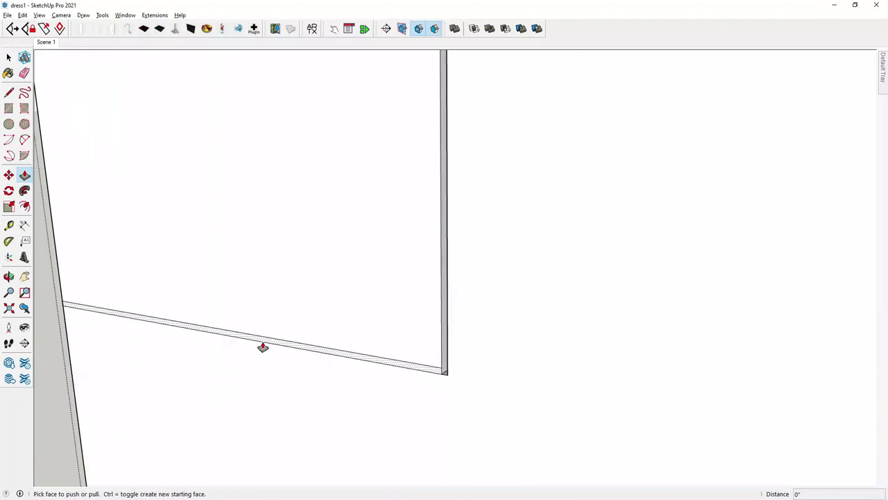
pyautogui.click(261, 344)
pyautogui.moveTo(562, 259); pyautogui.dragTo(209, 329, button='middle')
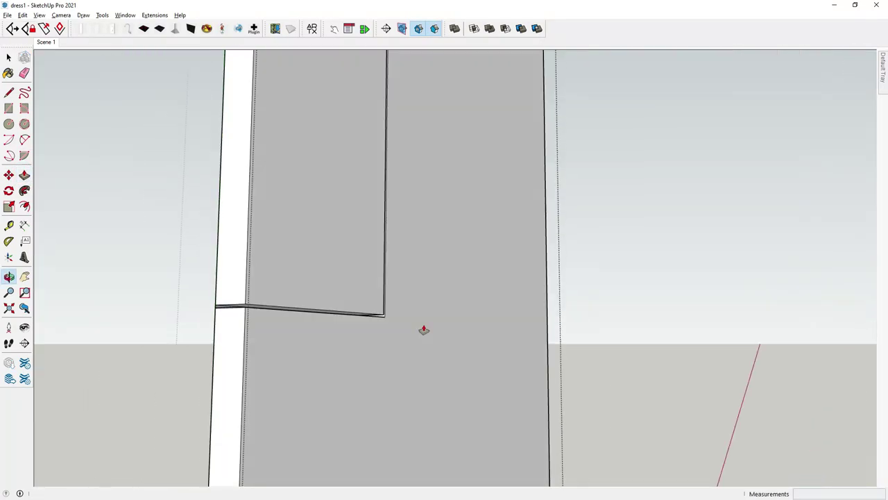
pyautogui.click(185, 318)
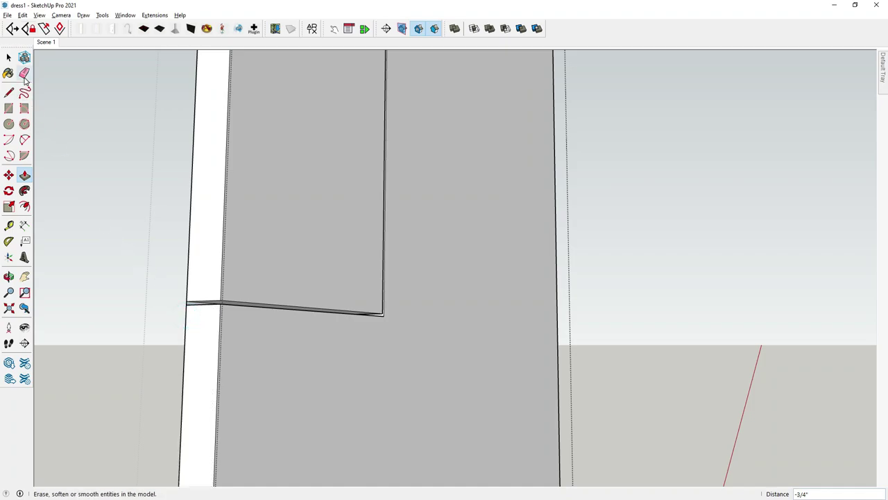
# Erase the stray edges at the board's lower corner.
pyautogui.click(25, 74)
pyautogui.scroll(1, 188, 293)
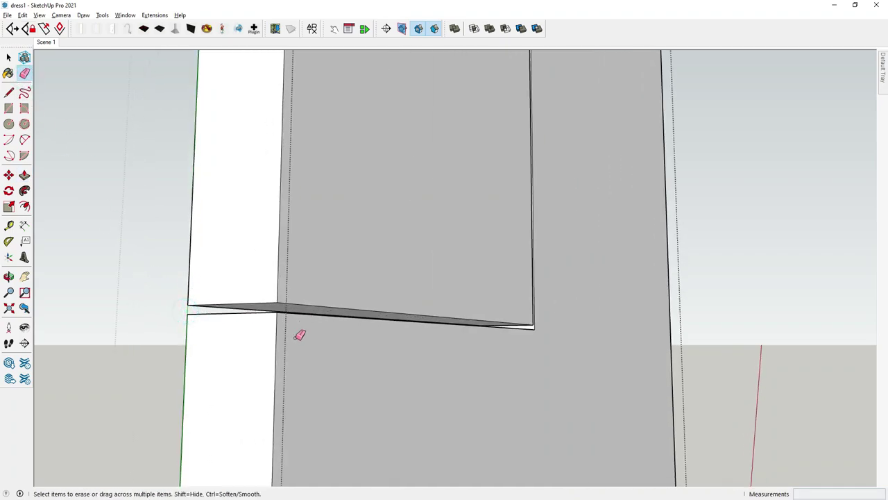
pyautogui.moveTo(299, 335)
pyautogui.mouseDown(button='middle')
pyautogui.moveTo(343, 357)
pyautogui.moveTo(488, 353)
pyautogui.moveTo(400, 313)
pyautogui.moveTo(425, 314)
pyautogui.moveTo(391, 317)
pyautogui.mouseUp(button='middle')
pyautogui.click(9, 57)
pyautogui.moveTo(398, 230)
pyautogui.mouseDown(button='middle')
pyautogui.moveTo(323, 315)
pyautogui.moveTo(432, 326)
pyautogui.moveTo(503, 348)
pyautogui.moveTo(276, 297)
pyautogui.mouseUp(button='middle')
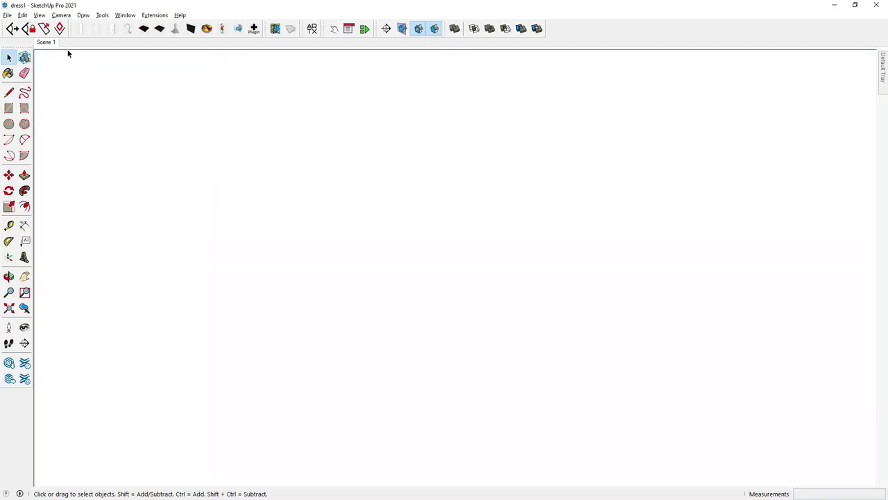
# Return to the Scene 1 front view and select the narrow divider panel.
pyautogui.click(46, 41)
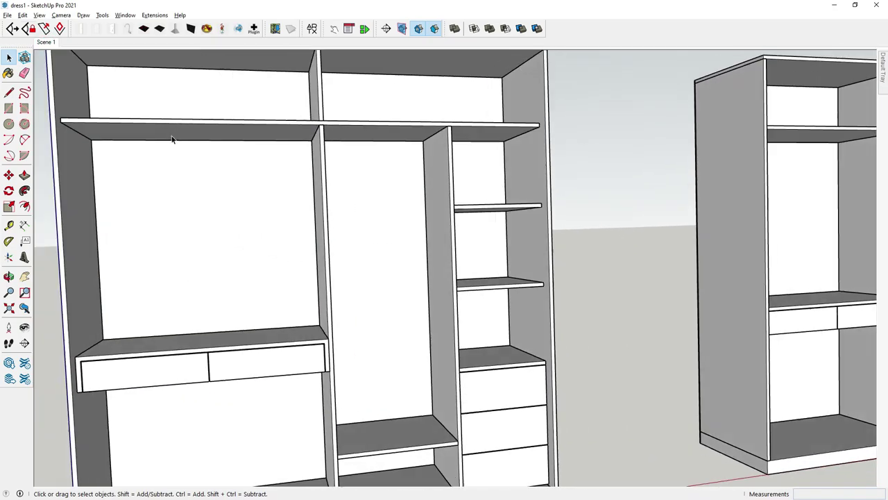
pyautogui.press('f')
pyautogui.scroll(3, 578, 302)
pyautogui.scroll(4, 651, 167)
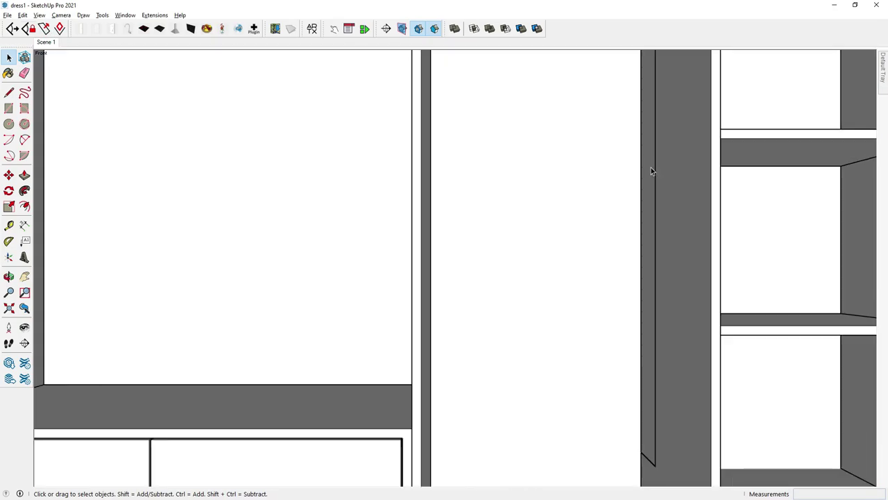
pyautogui.click(649, 167)
# Make the narrow divider panel its own group.
pyautogui.rightClick(650, 167)
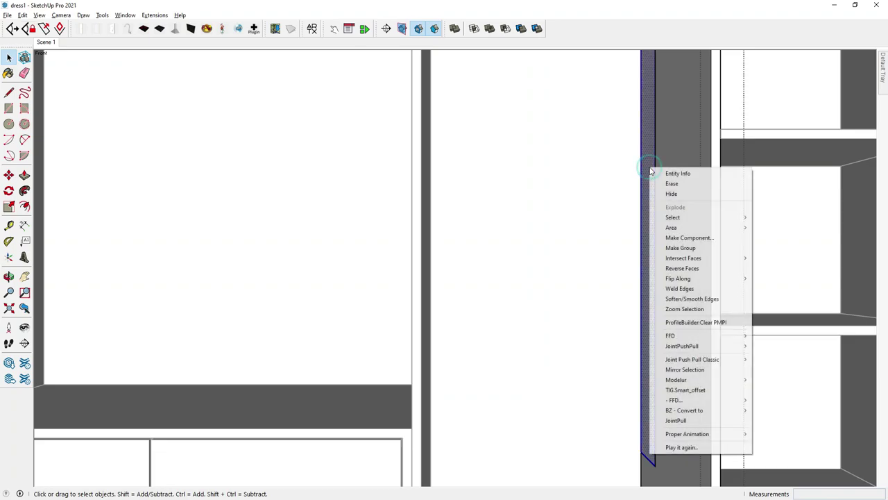
pyautogui.click(679, 248)
pyautogui.scroll(-5, 677, 248)
pyautogui.moveTo(498, 260); pyautogui.dragTo(577, 326, button='middle')
pyautogui.scroll(3, 562, 215)
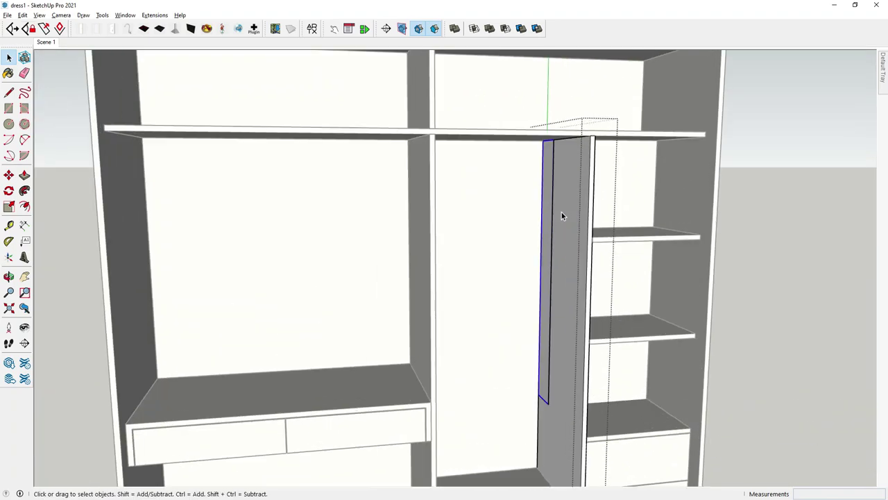
pyautogui.moveTo(561, 214); pyautogui.dragTo(549, 257, button='middle')
pyautogui.scroll(2, 553, 228)
pyautogui.scroll(2, 552, 229)
pyautogui.moveTo(552, 226); pyautogui.dragTo(542, 375, button='middle')
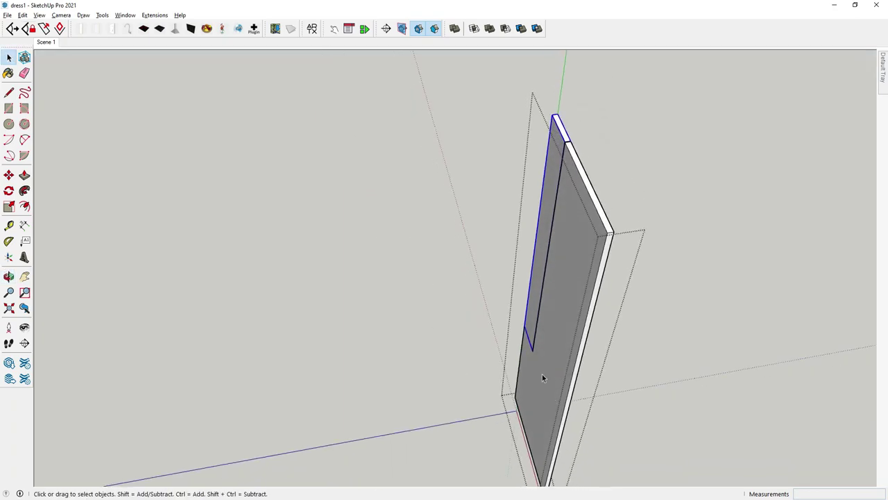
# Swing the grouped panel 60° open about its top corner like a hinged door.
pyautogui.click(8, 176)
pyautogui.moveTo(363, 363); pyautogui.dragTo(527, 200, button='middle')
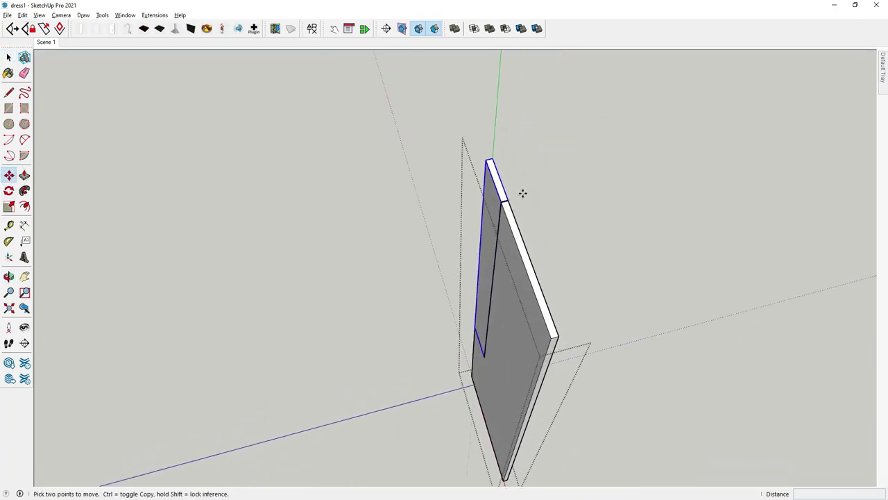
pyautogui.scroll(2, 486, 167)
pyautogui.click(8, 190)
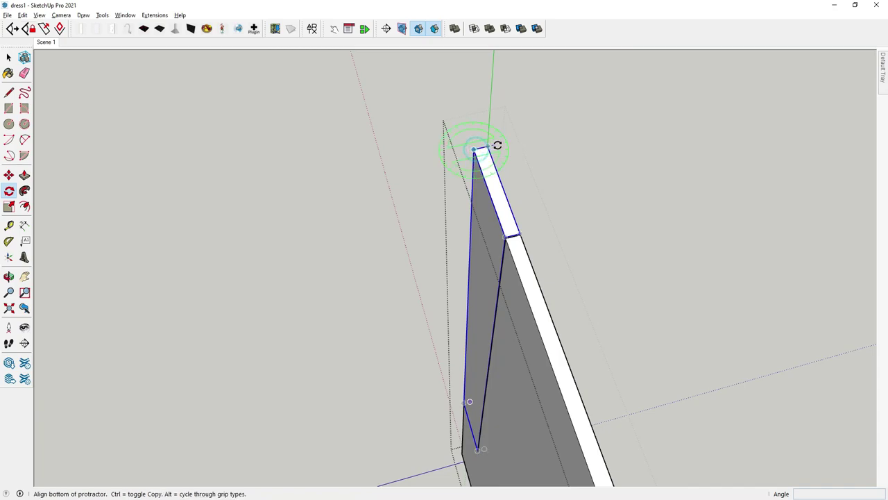
pyautogui.click(525, 138)
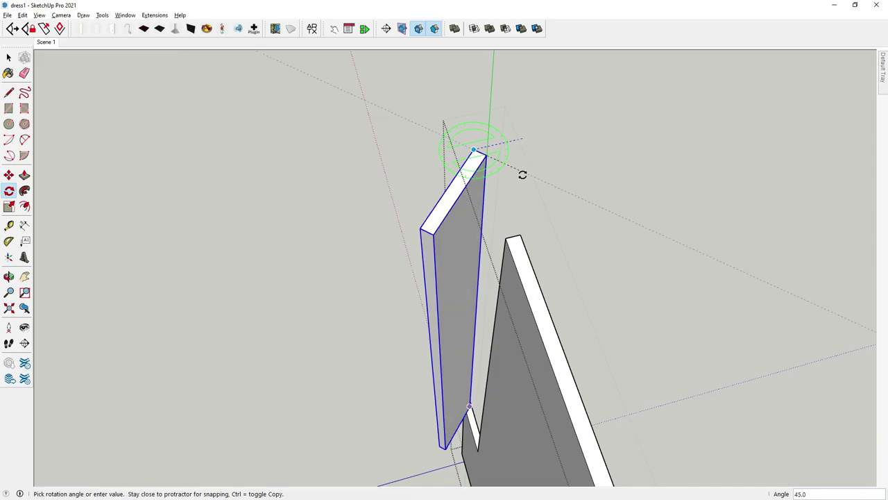
pyautogui.click(515, 183)
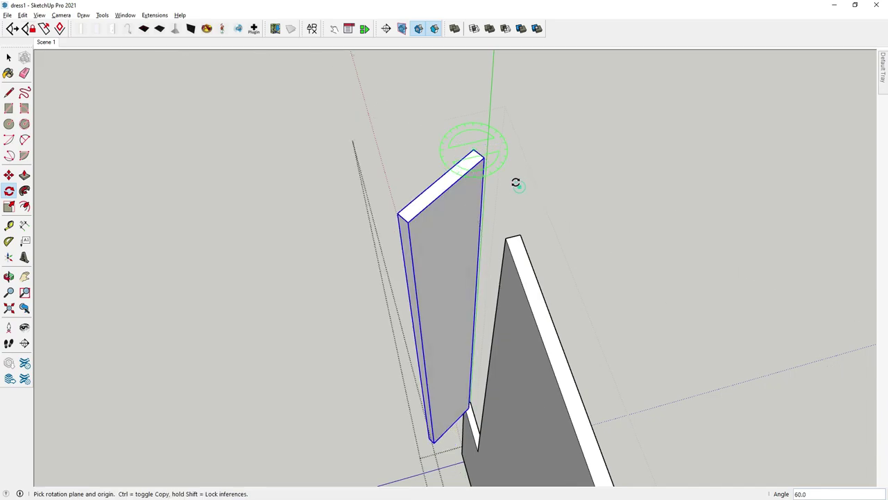
pyautogui.click(8, 58)
pyautogui.scroll(5, 377, 165)
pyautogui.scroll(-3, 402, 195)
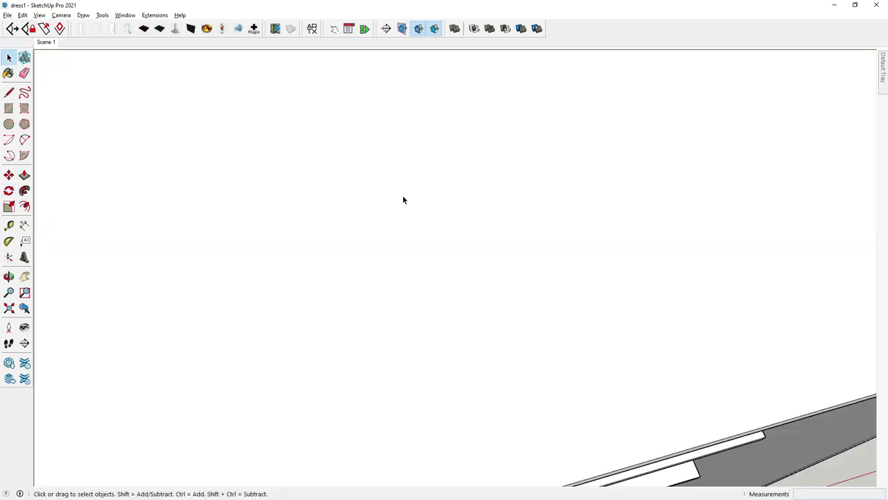
# Select the upper right shelf among the middle shelves.
pyautogui.moveTo(399, 163); pyautogui.dragTo(423, 214, button='middle')
pyautogui.scroll(3, 401, 252)
pyautogui.moveTo(401, 251)
pyautogui.mouseDown(button='middle')
pyautogui.moveTo(490, 175)
pyautogui.moveTo(473, 166)
pyautogui.moveTo(480, 171)
pyautogui.moveTo(431, 198)
pyautogui.mouseUp(button='middle')
pyautogui.scroll(-2, 431, 198)
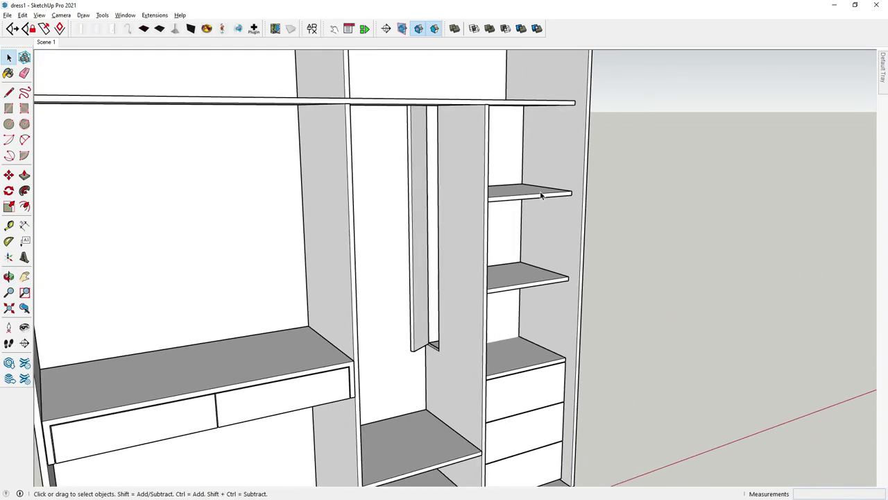
pyautogui.scroll(2, 515, 243)
pyautogui.click(532, 186)
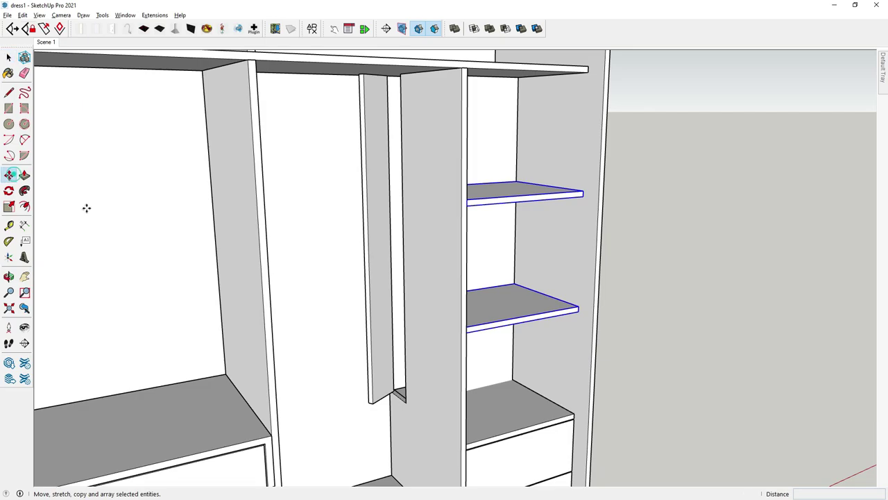
pyautogui.scroll(-2, 278, 298)
pyautogui.scroll(2, 401, 297)
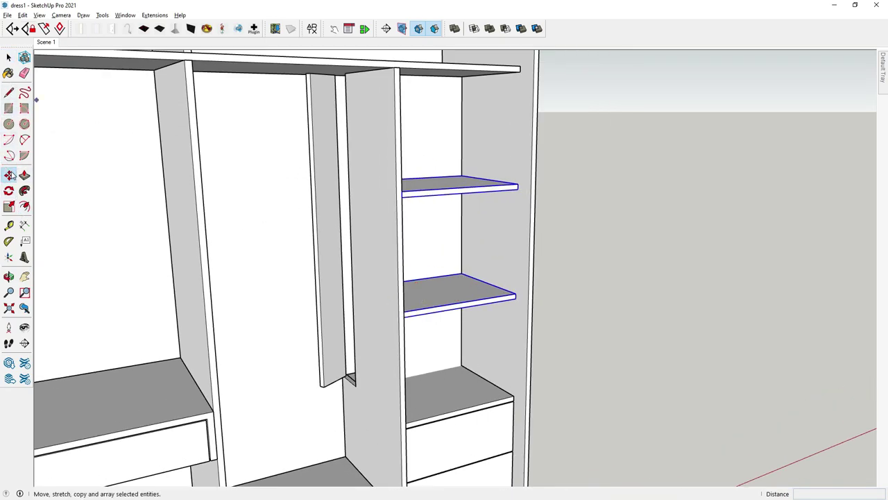
pyautogui.scroll(2, 361, 340)
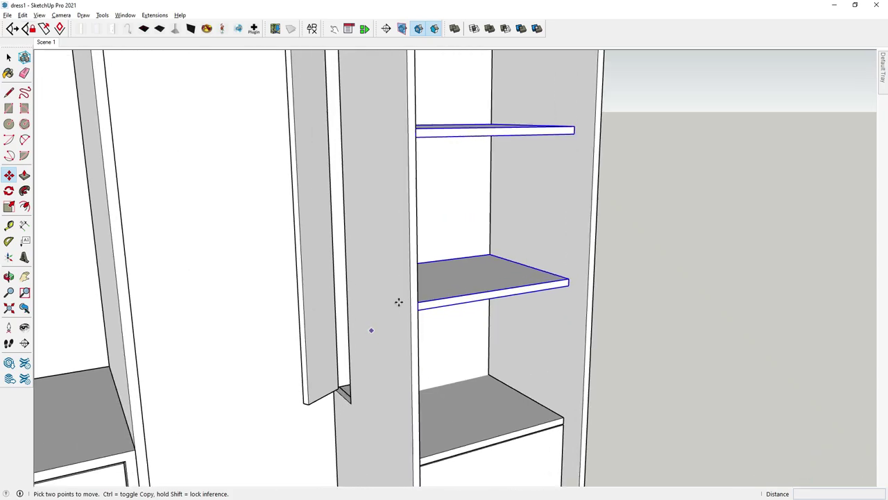
# Copy the selected shelf with a Ctrl move.
pyautogui.click(490, 254)
pyautogui.press('ctrl')
pyautogui.moveTo(463, 238)
pyautogui.mouseDown(button='middle')
pyautogui.moveTo(471, 263)
pyautogui.moveTo(660, 243)
pyautogui.moveTo(490, 234)
pyautogui.mouseUp(button='middle')
pyautogui.scroll(3, 462, 250)
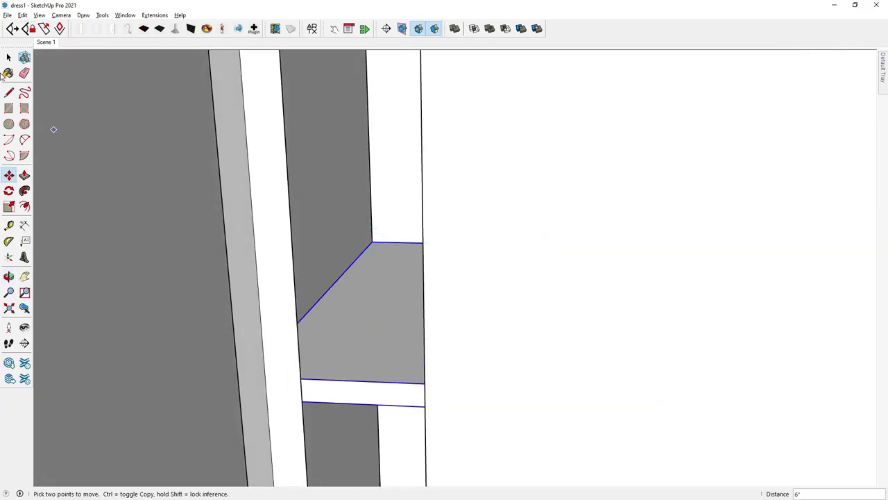
pyautogui.click(8, 57)
pyautogui.moveTo(173, 208)
pyautogui.mouseDown(button='middle')
pyautogui.moveTo(258, 257)
pyautogui.moveTo(174, 292)
pyautogui.mouseUp(button='middle')
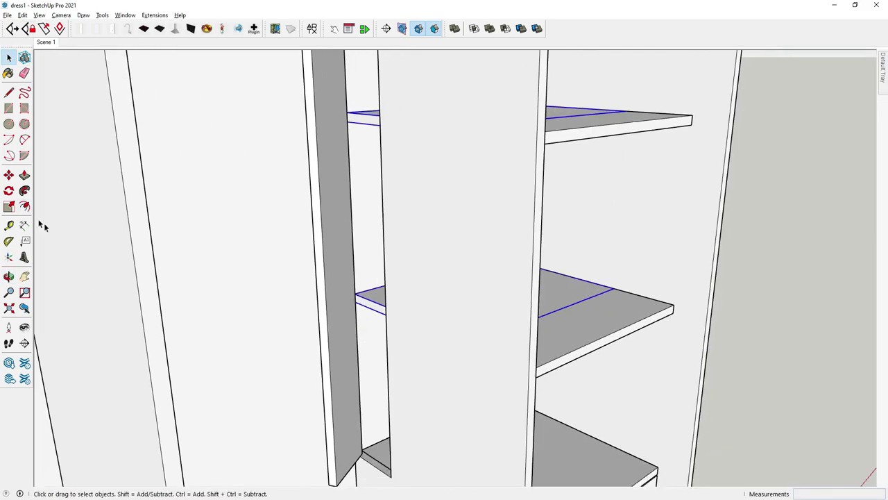
# Stretch the right-bay shelf by 1.11 along the green axis to fit the gap.
pyautogui.click(8, 206)
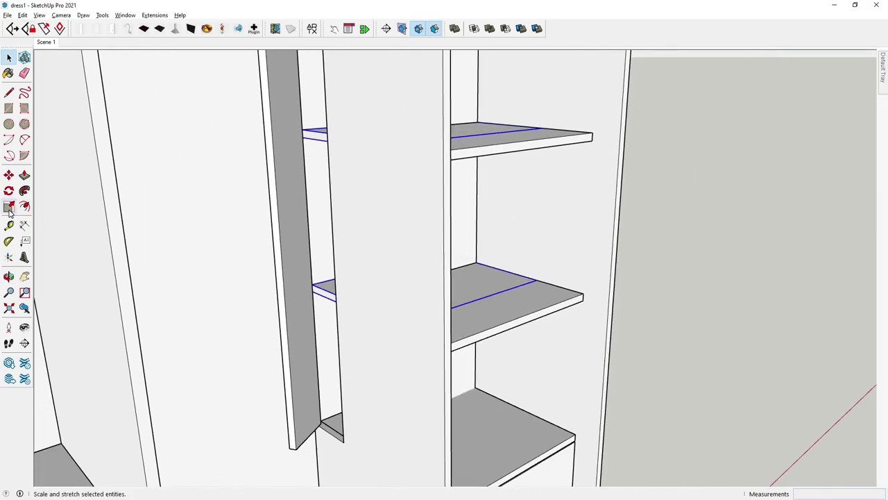
pyautogui.scroll(5, 461, 226)
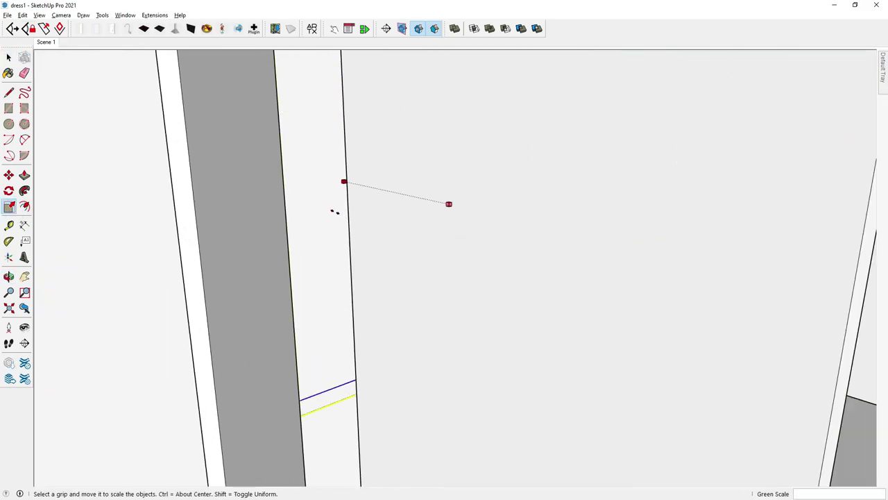
pyautogui.moveTo(446, 246); pyautogui.dragTo(530, 265, button='middle')
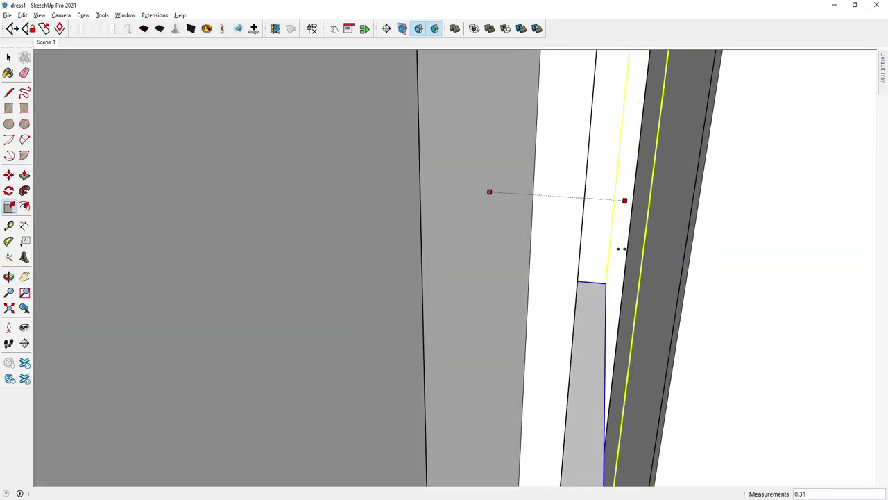
pyautogui.click(633, 194)
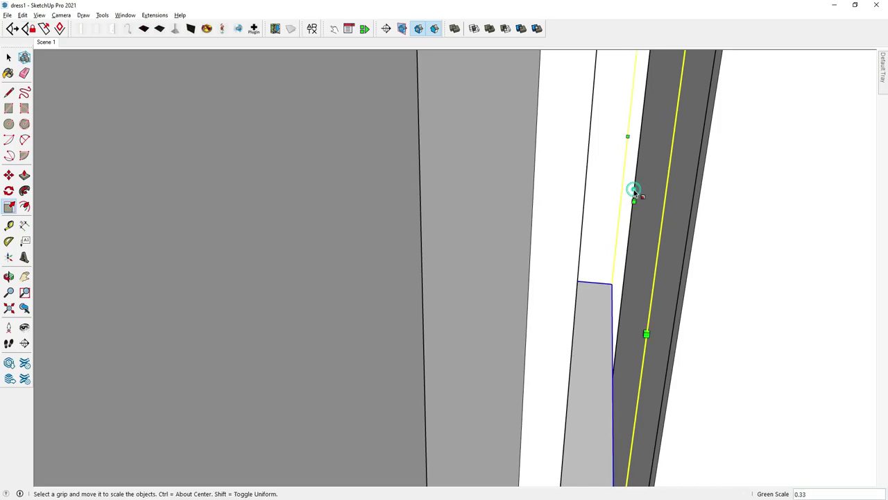
pyautogui.click(617, 312)
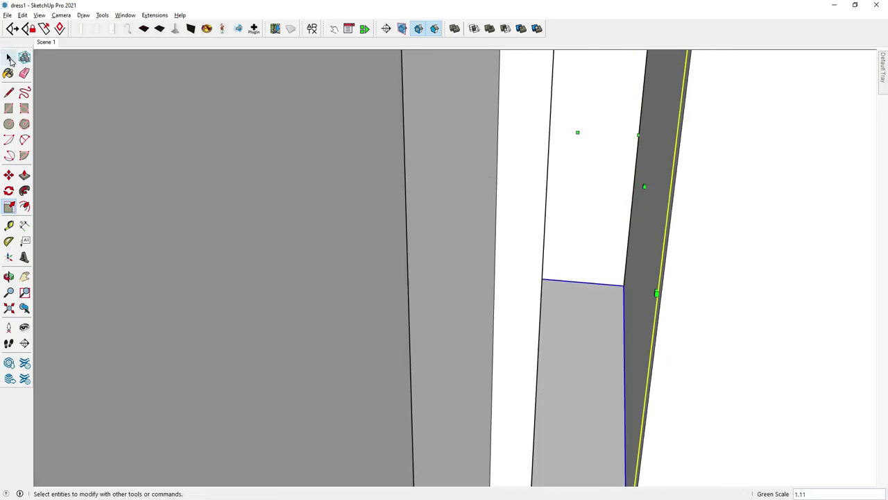
pyautogui.click(9, 59)
# Select the middle shelf and zoom out until the whole wardrobe shows.
pyautogui.moveTo(582, 309)
pyautogui.mouseDown(button='middle')
pyautogui.moveTo(499, 315)
pyautogui.moveTo(215, 277)
pyautogui.moveTo(158, 299)
pyautogui.mouseUp(button='middle')
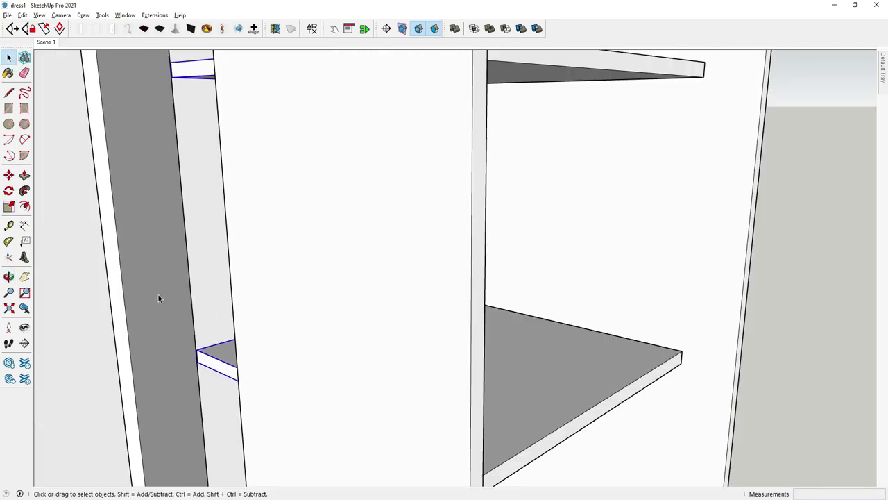
pyautogui.scroll(-5, 158, 299)
pyautogui.keyDown('shift'); pyautogui.click(264, 308); pyautogui.keyUp('shift')
pyautogui.click(310, 324)
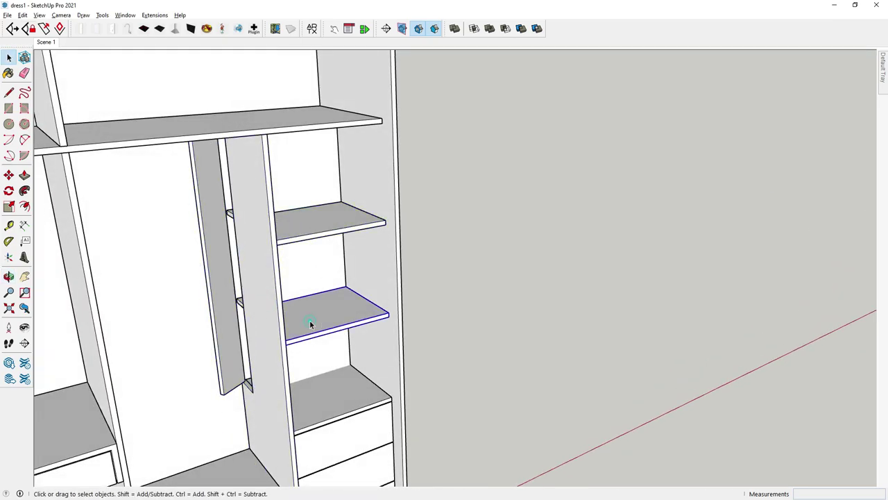
pyautogui.moveTo(311, 290)
pyautogui.mouseDown(button='middle')
pyautogui.moveTo(258, 301)
pyautogui.moveTo(337, 311)
pyautogui.moveTo(262, 228)
pyautogui.mouseUp(button='middle')
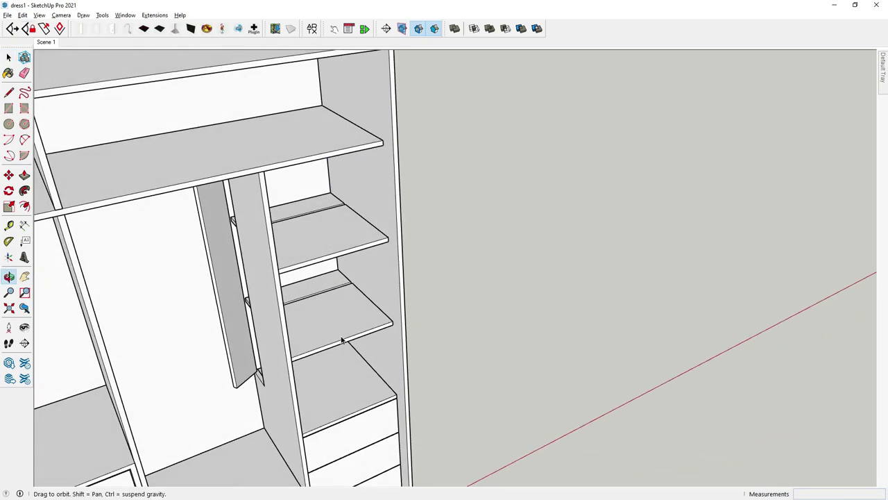
pyautogui.scroll(-4, 572, 301)
pyautogui.scroll(-2, 573, 304)
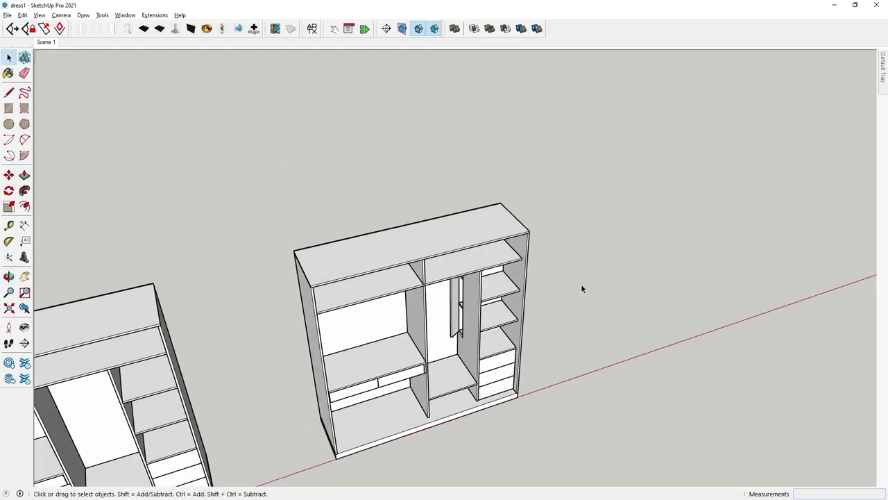
pyautogui.click(386, 29)
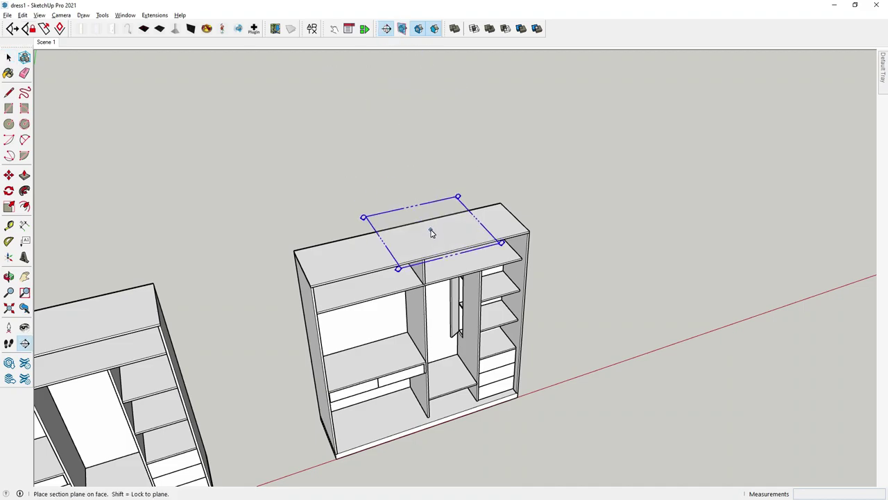
pyautogui.click(433, 235)
pyautogui.click(409, 211)
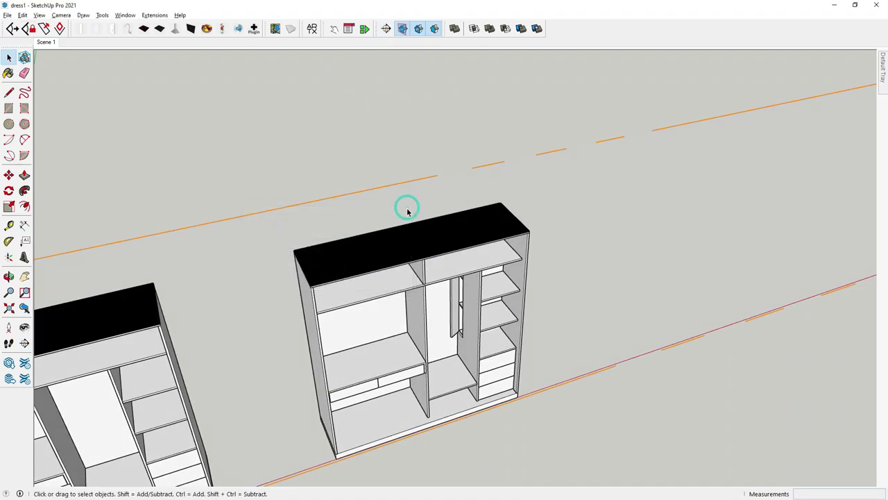
pyautogui.moveTo(417, 231)
pyautogui.mouseDown(button='middle')
pyautogui.moveTo(421, 190)
pyautogui.moveTo(308, 407)
pyautogui.moveTo(512, 217)
pyautogui.mouseUp(button='middle')
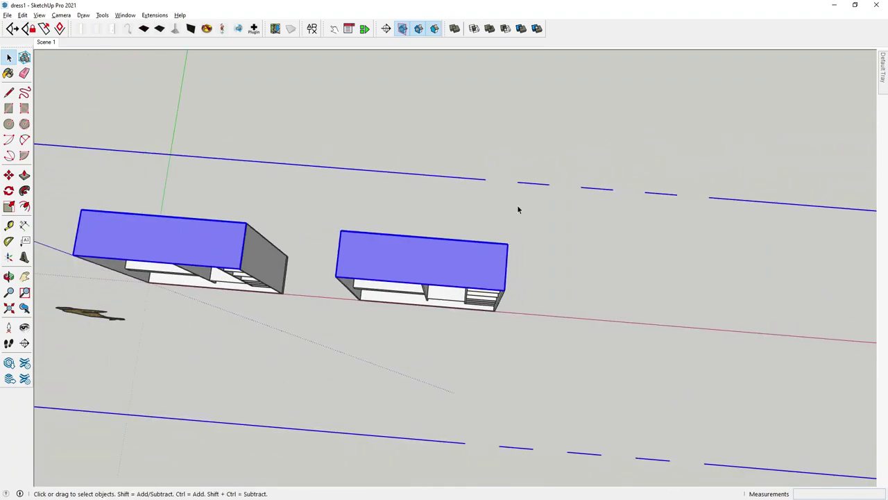
pyautogui.click(464, 202)
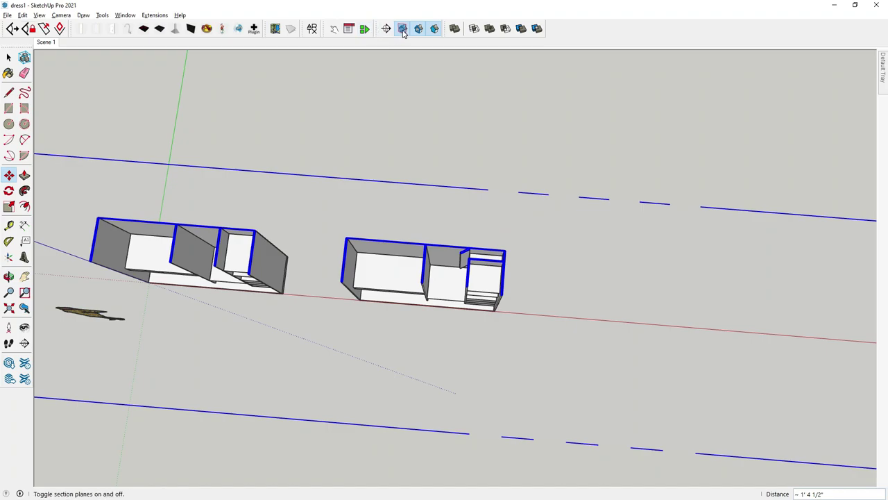
pyautogui.scroll(3, 492, 226)
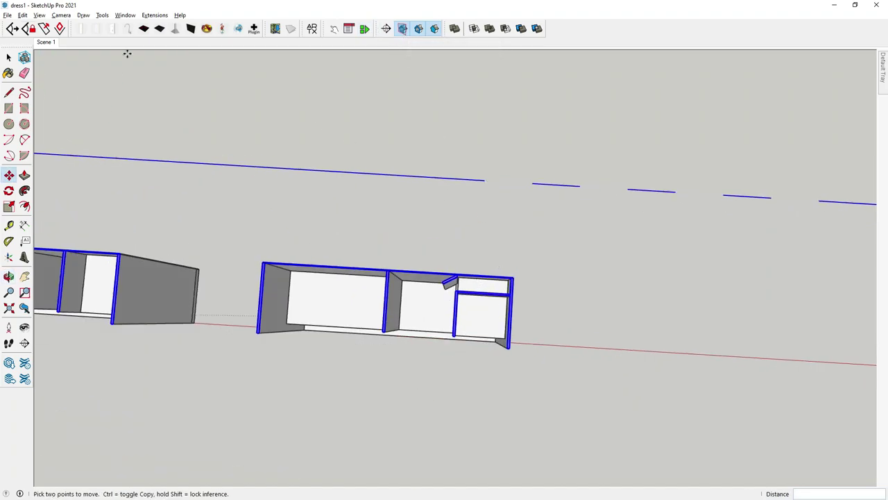
pyautogui.scroll(3, 506, 303)
pyautogui.scroll(2, 464, 298)
pyautogui.scroll(2, 431, 315)
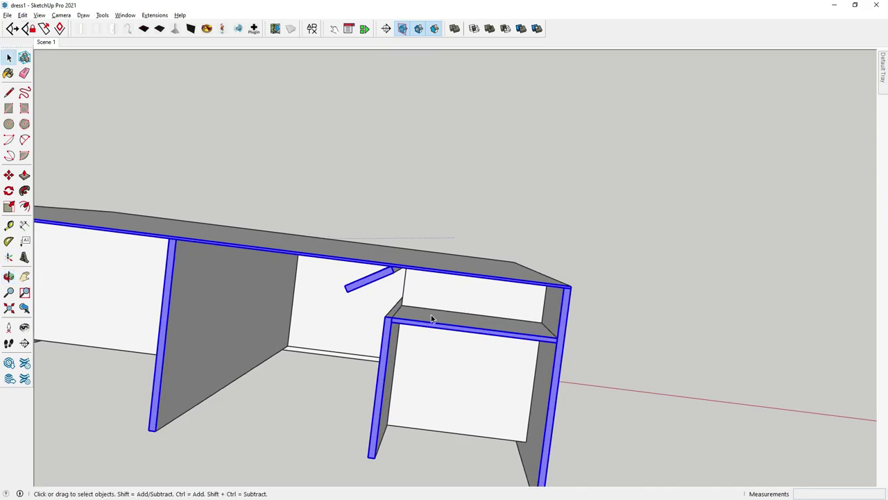
pyautogui.scroll(2, 472, 250)
pyautogui.moveTo(473, 249)
pyautogui.mouseDown(button='middle')
pyautogui.moveTo(379, 258)
pyautogui.moveTo(455, 244)
pyautogui.moveTo(460, 293)
pyautogui.moveTo(620, 260)
pyautogui.moveTo(655, 215)
pyautogui.moveTo(641, 239)
pyautogui.mouseUp(button='middle')
pyautogui.moveTo(431, 226)
pyautogui.mouseDown(button='middle')
pyautogui.moveTo(450, 222)
pyautogui.moveTo(383, 252)
pyautogui.moveTo(222, 254)
pyautogui.moveTo(327, 202)
pyautogui.moveTo(301, 220)
pyautogui.moveTo(363, 258)
pyautogui.mouseUp(button='middle')
pyautogui.scroll(2, 222, 254)
pyautogui.scroll(-2, 430, 352)
pyautogui.scroll(-2, 430, 353)
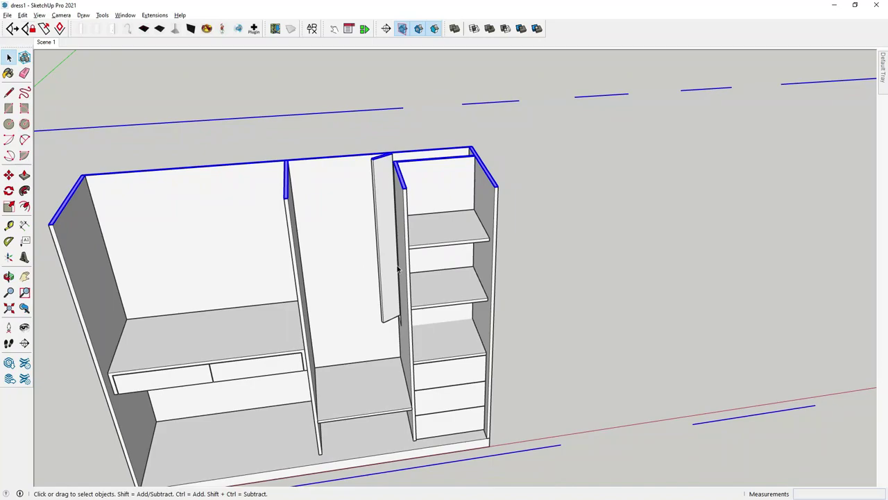
pyautogui.scroll(-1, 430, 252)
pyautogui.scroll(-2, 377, 291)
pyautogui.moveTo(377, 291)
pyautogui.mouseDown(button='middle')
pyautogui.moveTo(324, 218)
pyautogui.moveTo(373, 212)
pyautogui.mouseUp(button='middle')
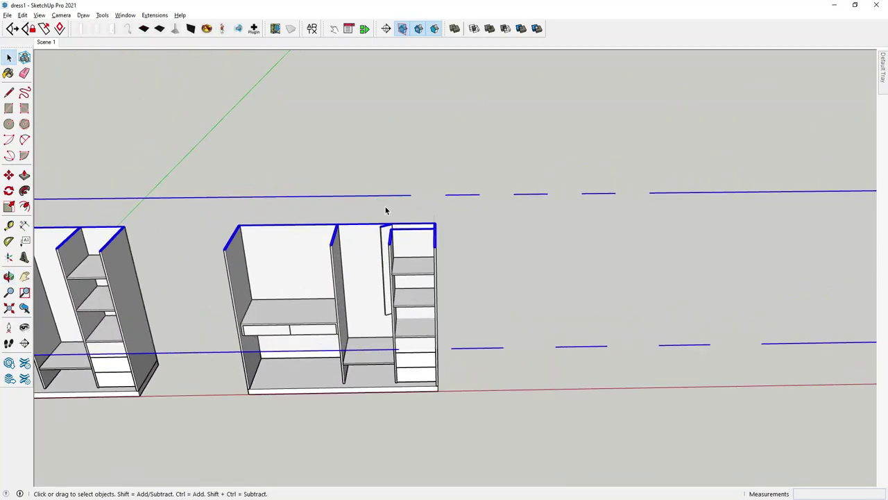
pyautogui.press('Delete')
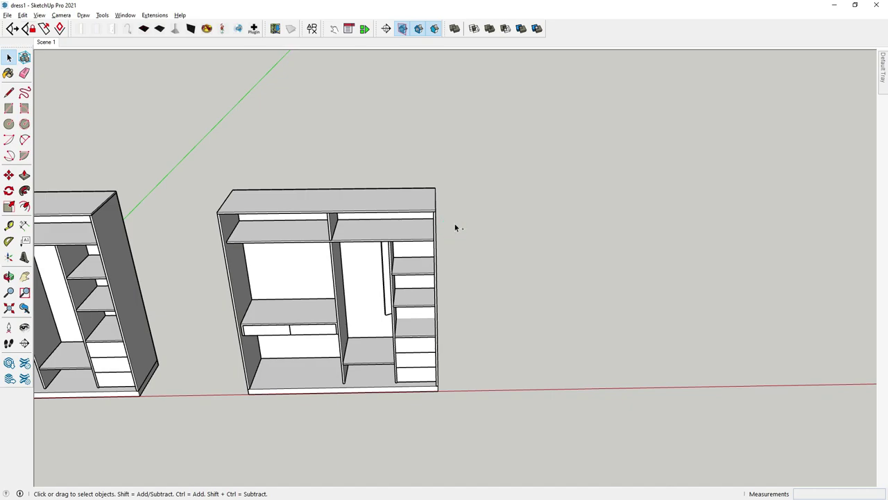
# Orbit to the separate drawer assembly and select its lower drawer unit.
pyautogui.scroll(-2, 457, 259)
pyautogui.scroll(-2, 274, 333)
pyautogui.scroll(-2, 274, 333)
pyautogui.scroll(-1, 274, 333)
pyautogui.scroll(1, 277, 336)
pyautogui.scroll(-1, 279, 339)
pyautogui.moveTo(280, 339)
pyautogui.mouseDown(button='middle')
pyautogui.moveTo(710, 347)
pyautogui.moveTo(677, 363)
pyautogui.moveTo(555, 299)
pyautogui.mouseUp(button='middle')
pyautogui.scroll(3, 555, 299)
pyautogui.scroll(3, 548, 302)
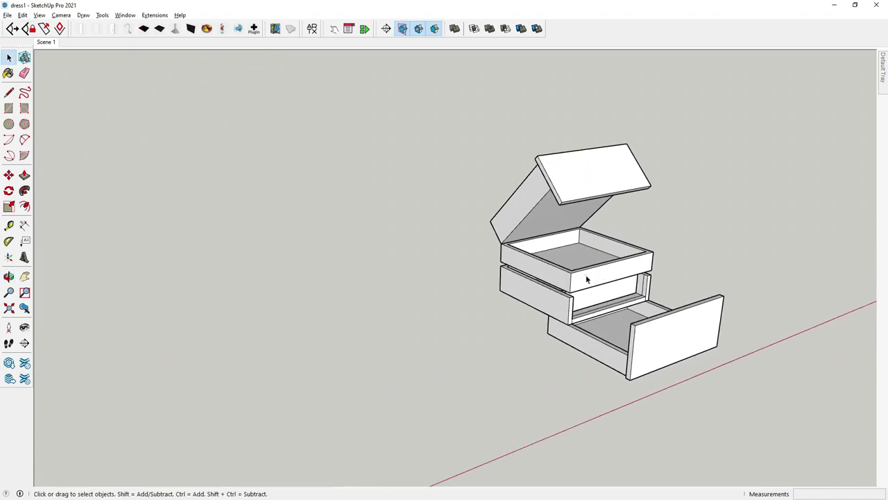
pyautogui.click(541, 304)
pyautogui.click(571, 330)
# Reselect the lid box and view the drawer assembly from above.
pyautogui.moveTo(581, 334)
pyautogui.mouseDown(button='middle')
pyautogui.moveTo(450, 314)
pyautogui.moveTo(546, 282)
pyautogui.mouseUp(button='middle')
pyautogui.scroll(2, 496, 258)
pyautogui.scroll(-3, 494, 243)
pyautogui.scroll(-2, 492, 215)
pyautogui.scroll(1, 492, 197)
pyautogui.click(492, 197)
pyautogui.scroll(2, 485, 201)
pyautogui.moveTo(484, 202)
pyautogui.mouseDown(button='middle')
pyautogui.moveTo(489, 231)
pyautogui.moveTo(525, 259)
pyautogui.mouseUp(button='middle')
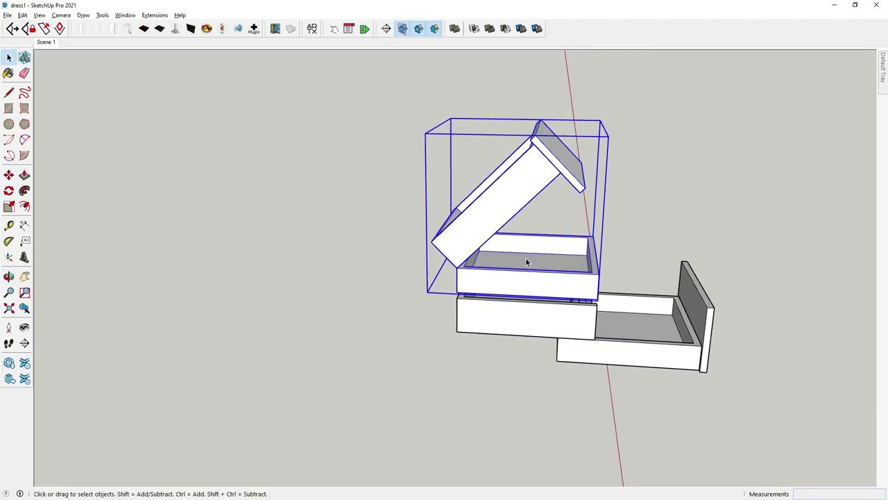
pyautogui.click(8, 191)
pyautogui.scroll(3, 472, 267)
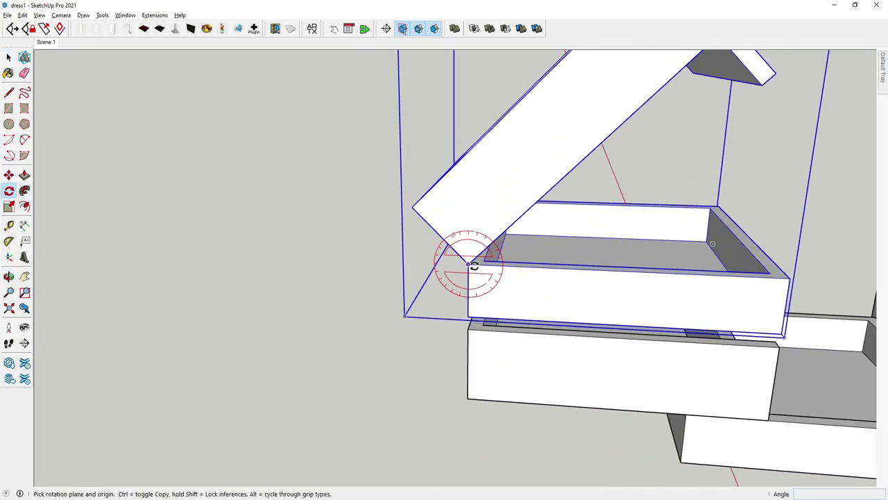
pyautogui.moveTo(515, 331)
pyautogui.mouseDown(button='middle')
pyautogui.moveTo(512, 357)
pyautogui.moveTo(216, 308)
pyautogui.moveTo(3, 190)
pyautogui.mouseUp(button='middle')
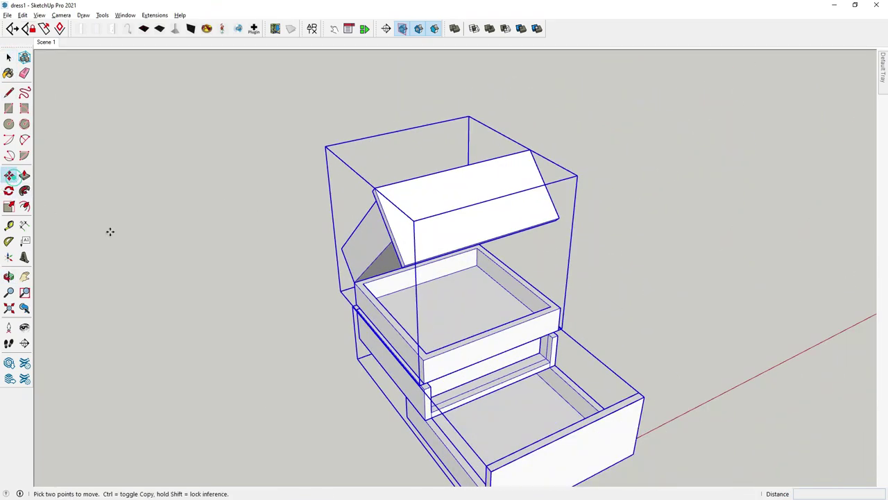
pyautogui.scroll(-3, 472, 333)
# Place a Ctrl-copy of the lidded drawer chest beside the original along the red axis.
pyautogui.press('ctrl')
pyautogui.click(473, 339)
pyautogui.scroll(-3, 502, 293)
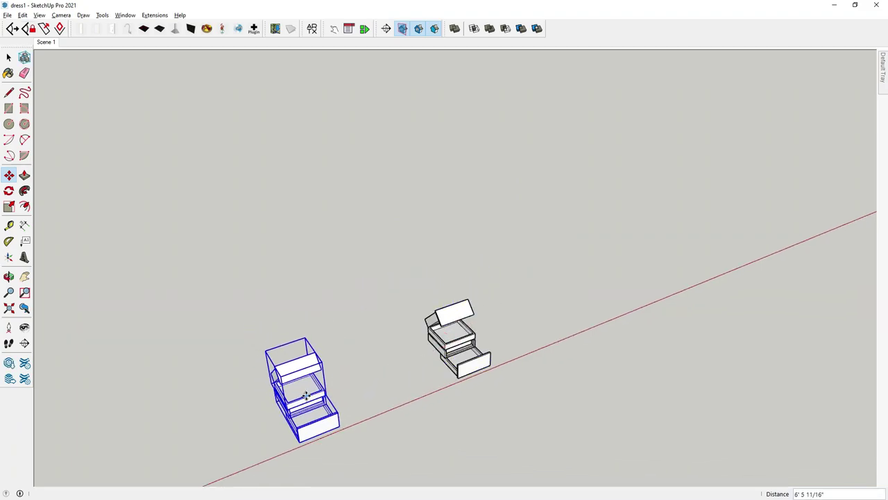
pyautogui.click(9, 58)
pyautogui.scroll(-3, 504, 238)
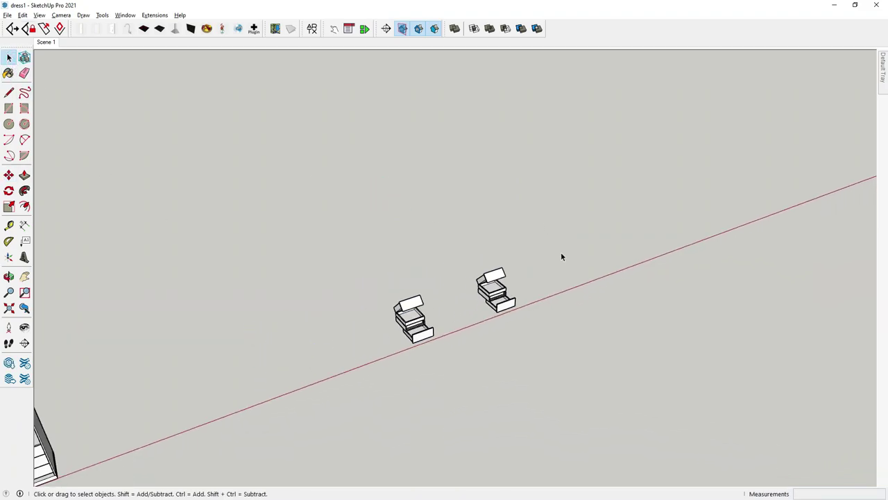
# Select a drawer in the wardrobe's lower right compartment.
pyautogui.moveTo(560, 252); pyautogui.dragTo(490, 236, button='middle')
pyautogui.scroll(3, 192, 402)
pyautogui.scroll(3, 165, 412)
pyautogui.click(165, 414)
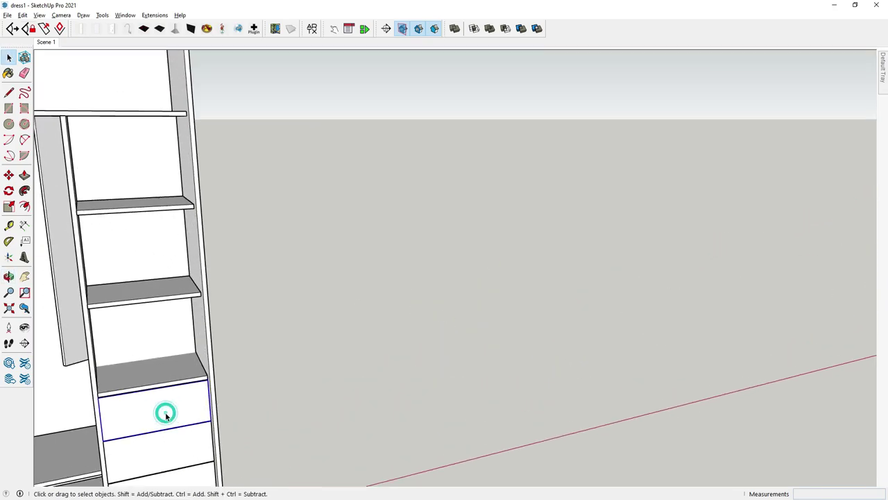
pyautogui.scroll(-2, 329, 349)
pyautogui.scroll(3, 229, 389)
pyautogui.scroll(2, 231, 390)
pyautogui.scroll(1, 232, 390)
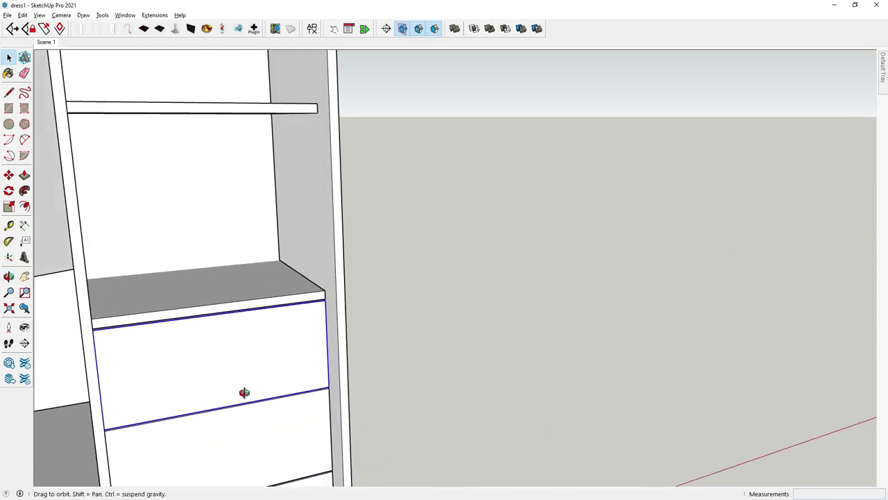
pyautogui.scroll(1, 239, 391)
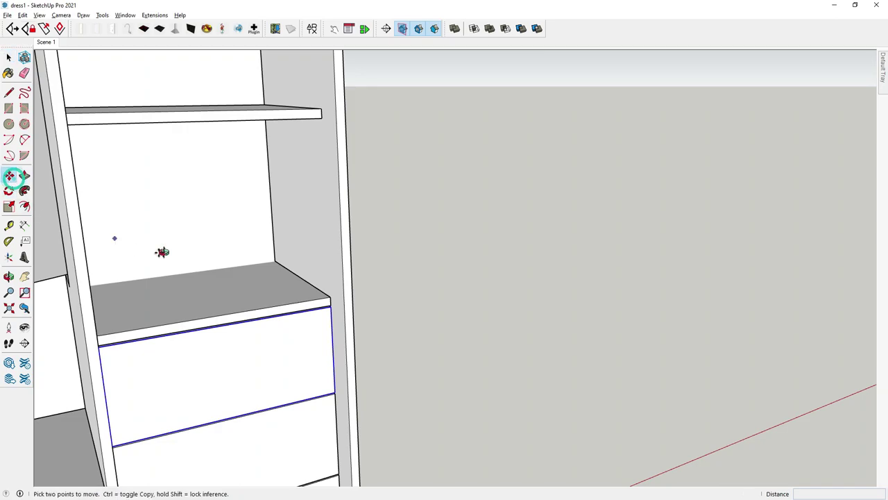
# Slide the drawer out 1' 3 7/16" and orbit to inspect it.
pyautogui.moveTo(162, 251); pyautogui.dragTo(329, 299, button='middle')
pyautogui.moveTo(380, 347); pyautogui.dragTo(498, 365)
pyautogui.moveTo(498, 365)
pyautogui.mouseDown(button='middle')
pyautogui.moveTo(470, 331)
pyautogui.moveTo(381, 456)
pyautogui.moveTo(367, 333)
pyautogui.moveTo(403, 362)
pyautogui.moveTo(347, 375)
pyautogui.mouseUp(button='middle')
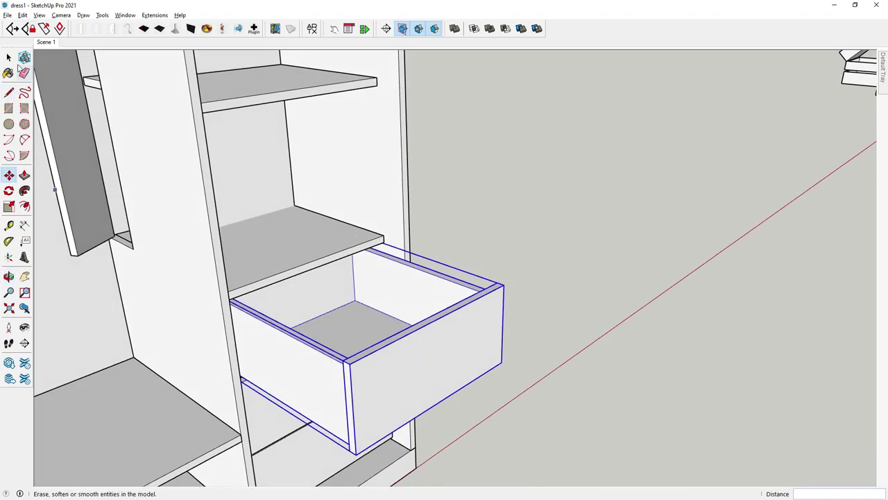
pyautogui.scroll(-2, 448, 232)
pyautogui.scroll(-3, 454, 296)
pyautogui.scroll(3, 624, 178)
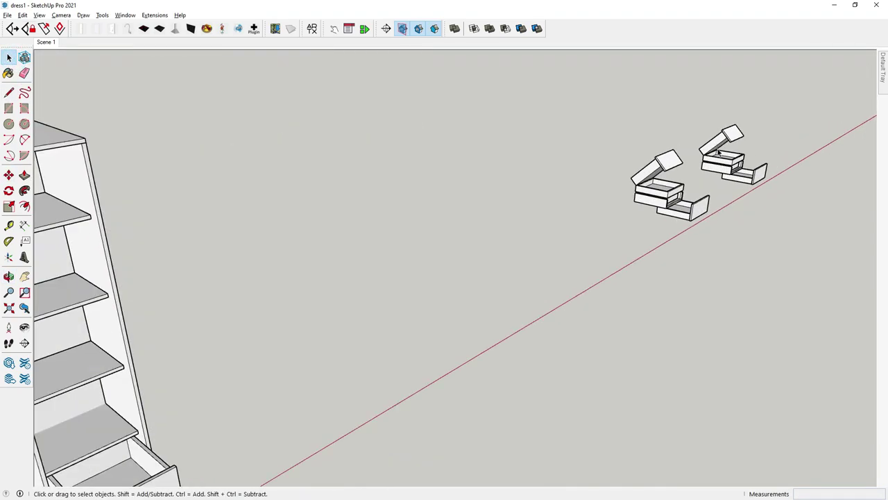
# Open the copied chest's top tray-and-lid group for editing.
pyautogui.scroll(3, 624, 179)
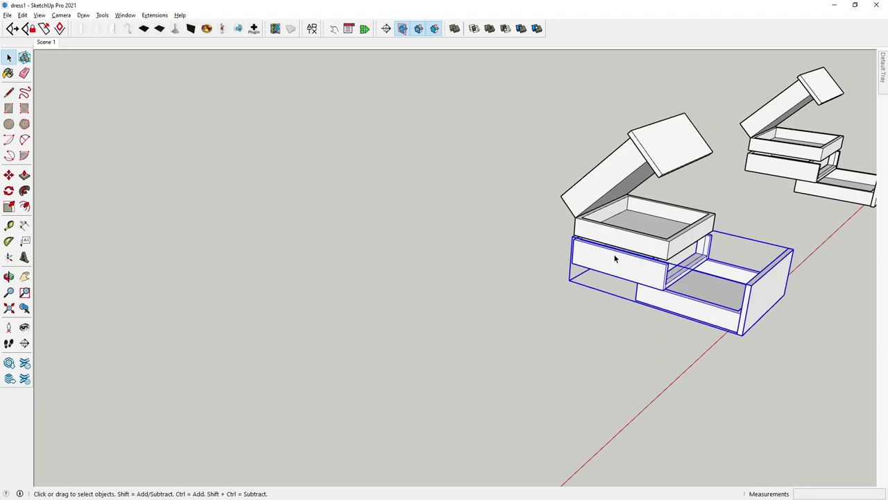
pyautogui.scroll(-2, 614, 258)
pyautogui.moveTo(615, 254)
pyautogui.mouseDown(button='middle')
pyautogui.moveTo(746, 227)
pyautogui.moveTo(619, 216)
pyautogui.moveTo(590, 171)
pyautogui.mouseUp(button='middle')
pyautogui.click(616, 210)
pyautogui.scroll(3, 616, 209)
pyautogui.doubleClick(594, 169)
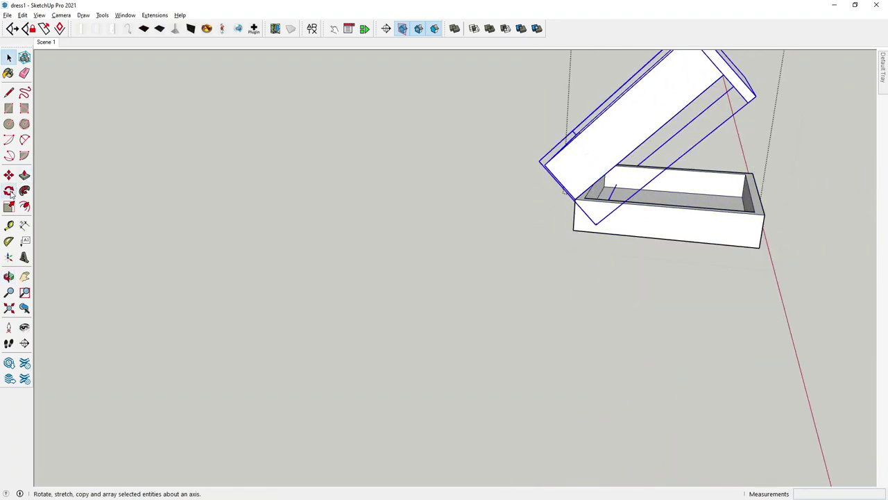
pyautogui.scroll(2, 624, 250)
pyautogui.scroll(-2, 548, 187)
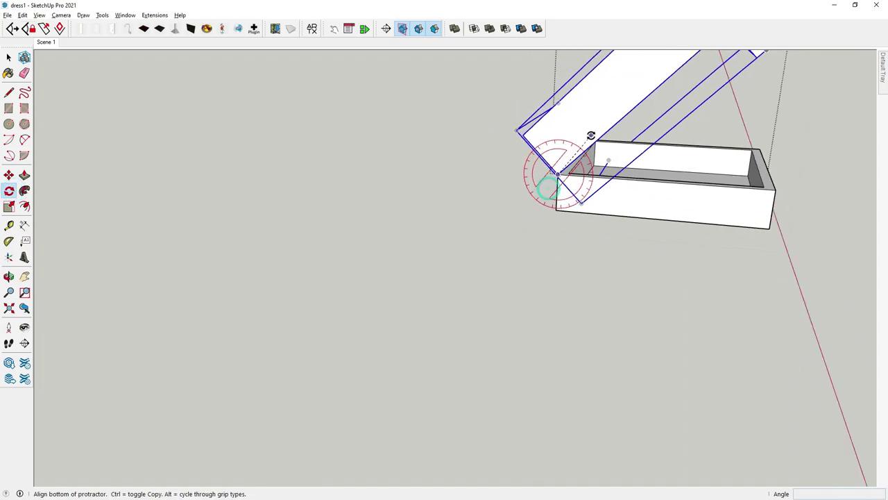
pyautogui.moveTo(564, 198)
pyautogui.mouseDown(button='middle')
pyautogui.moveTo(642, 119)
pyautogui.moveTo(683, 212)
pyautogui.moveTo(386, 238)
pyautogui.moveTo(198, 198)
pyautogui.mouseUp(button='middle')
# Rotate the lid about 52.5° on its back edge, then undo to close it.
pyautogui.click(644, 102)
pyautogui.moveTo(515, 347)
pyautogui.mouseDown(button='middle')
pyautogui.moveTo(631, 294)
pyautogui.moveTo(817, 361)
pyautogui.moveTo(397, 267)
pyautogui.mouseUp(button='middle')
pyautogui.scroll(1, 631, 294)
pyautogui.press('Escape')
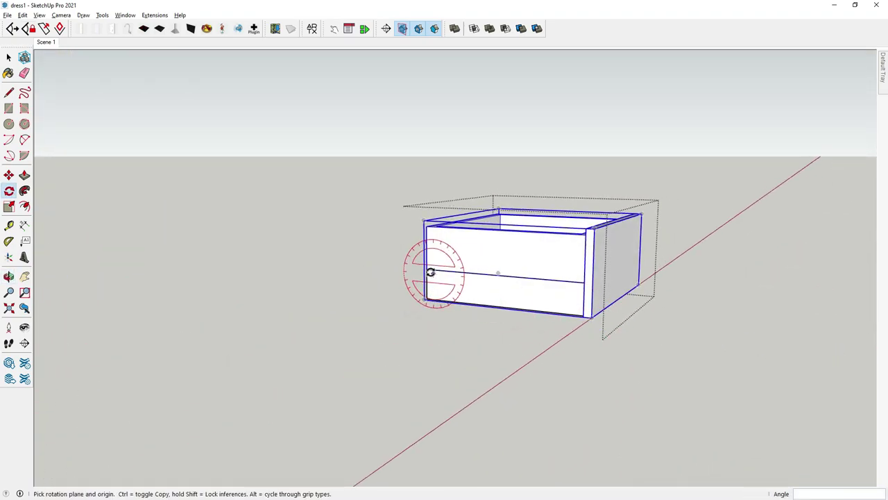
pyautogui.click(426, 270)
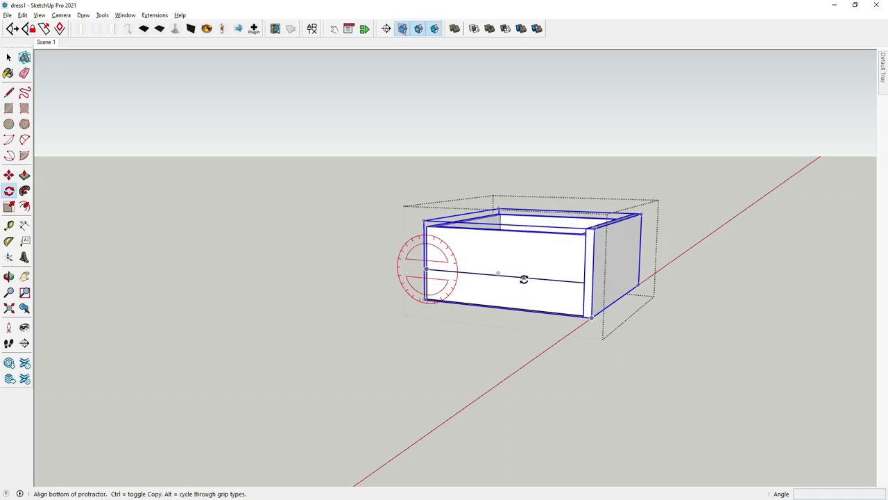
pyautogui.click(524, 279)
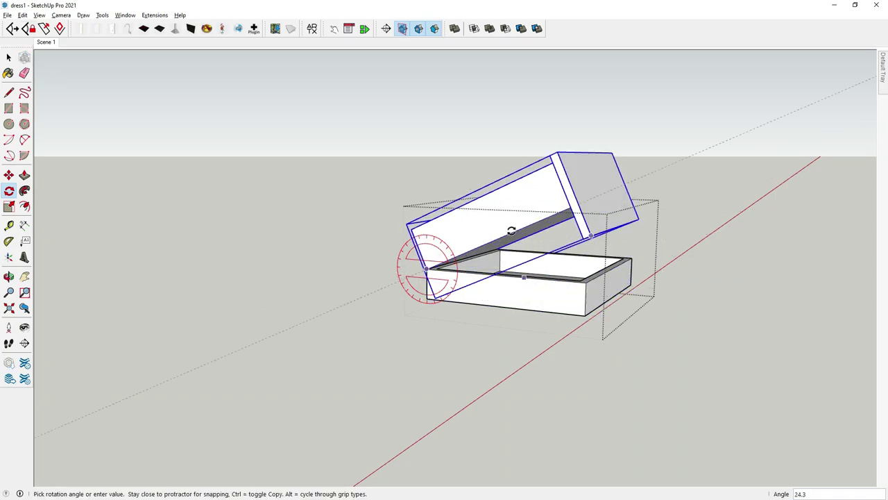
pyautogui.click(470, 197)
pyautogui.moveTo(471, 196)
pyautogui.mouseDown(button='middle')
pyautogui.moveTo(357, 351)
pyautogui.moveTo(311, 376)
pyautogui.moveTo(361, 375)
pyautogui.moveTo(347, 382)
pyautogui.mouseUp(button='middle')
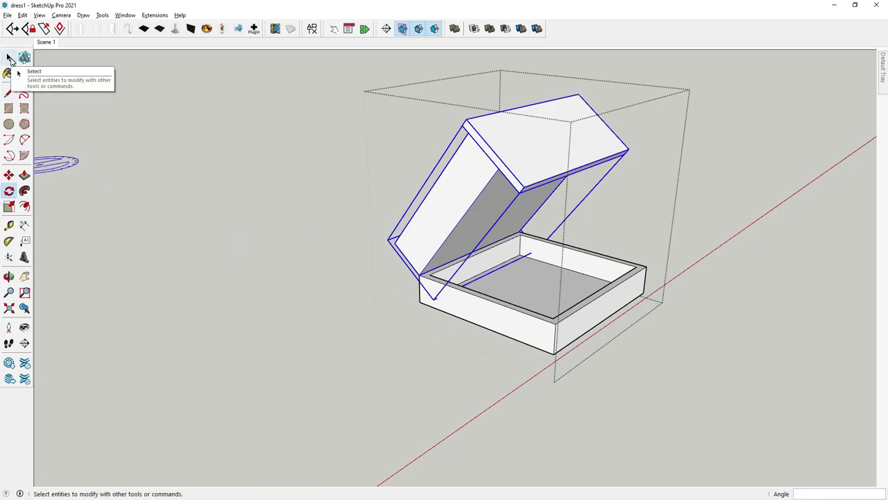
pyautogui.hotkey('ctrl', 'z')
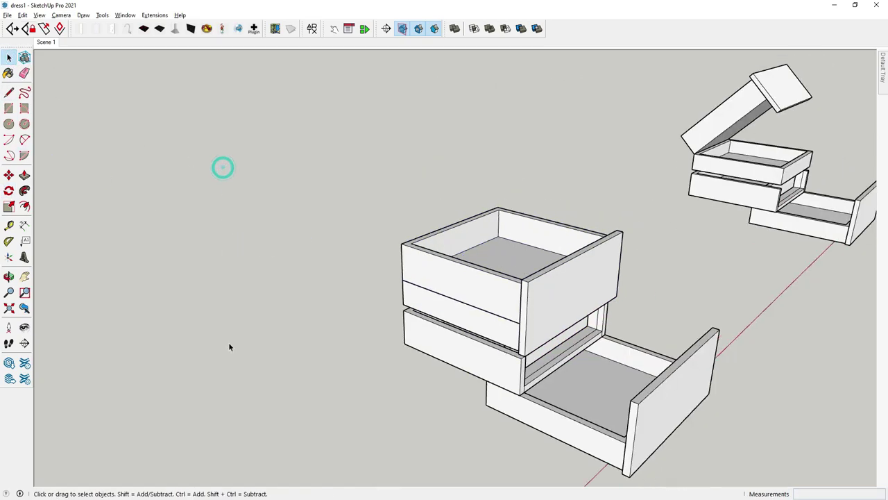
pyautogui.moveTo(405, 374)
pyautogui.mouseDown(button='middle')
pyautogui.moveTo(476, 412)
pyautogui.moveTo(440, 337)
pyautogui.mouseUp(button='middle')
# Slide the copied chest's pulled-out drawer back closed, flush with the front.
pyautogui.scroll(2, 507, 373)
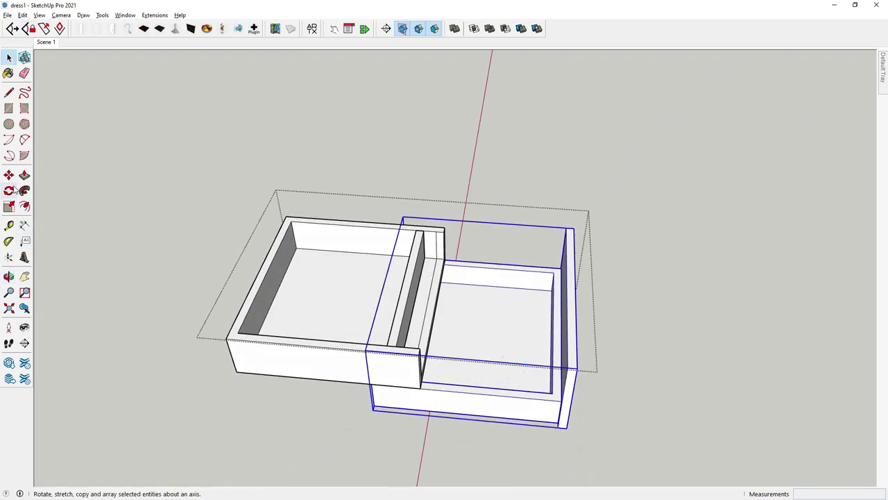
pyautogui.moveTo(331, 384); pyautogui.dragTo(401, 386, button='middle')
pyautogui.click(385, 390)
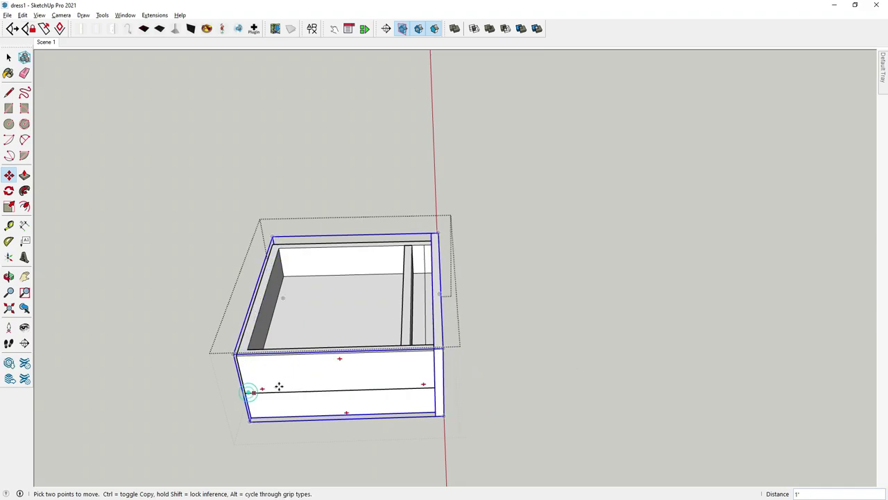
pyautogui.moveTo(264, 392); pyautogui.dragTo(257, 281, button='middle')
pyautogui.moveTo(463, 326)
pyautogui.mouseDown(button='middle')
pyautogui.moveTo(397, 317)
pyautogui.moveTo(89, 174)
pyautogui.mouseUp(button='middle')
# Move the drawer's inner divider panel 2" over against its side wall.
pyautogui.click(395, 317)
pyautogui.click(9, 175)
pyautogui.scroll(3, 368, 233)
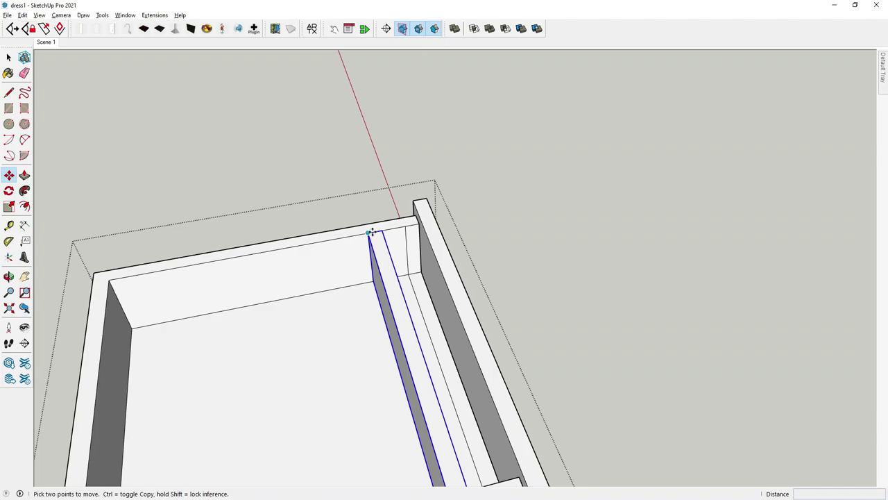
pyautogui.click(379, 231)
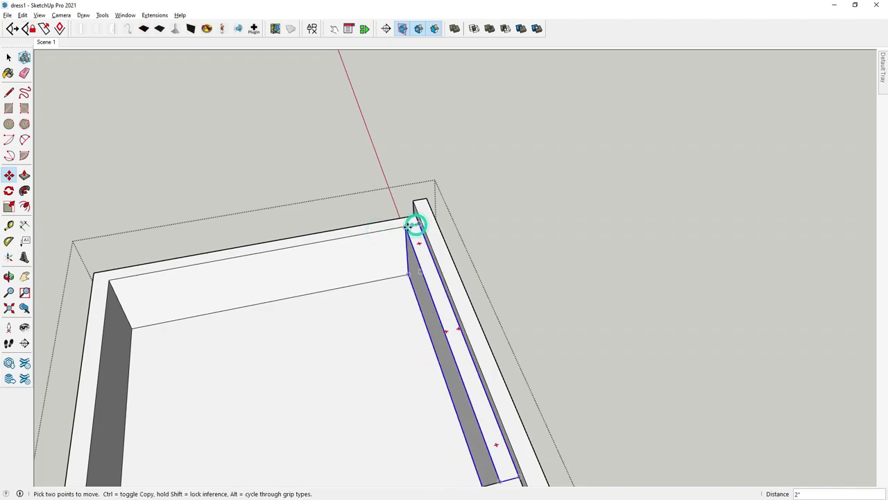
pyautogui.click(415, 224)
pyautogui.scroll(-3, 414, 224)
pyautogui.scroll(-3, 441, 319)
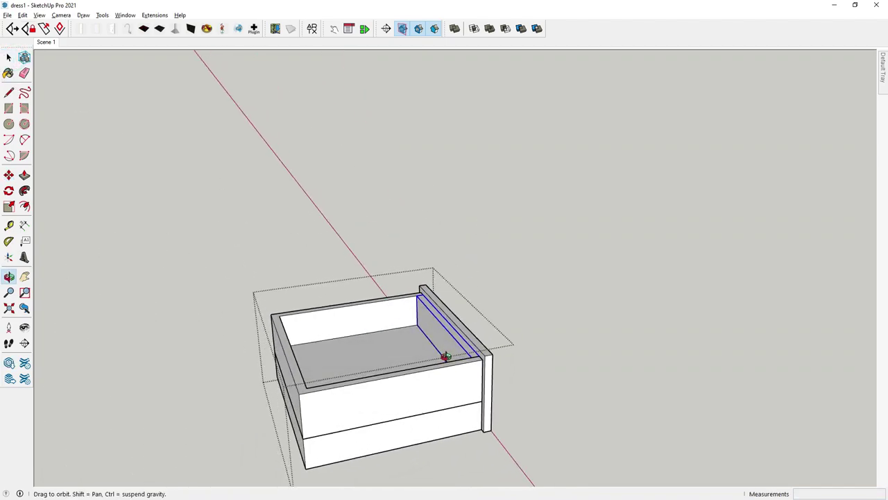
# Exit component editing and orbit to view the full drawer assembly.
pyautogui.moveTo(481, 222); pyautogui.dragTo(399, 378, button='middle')
pyautogui.click(399, 378)
pyautogui.click(409, 351)
pyautogui.moveTo(449, 366); pyautogui.dragTo(377, 368, button='middle')
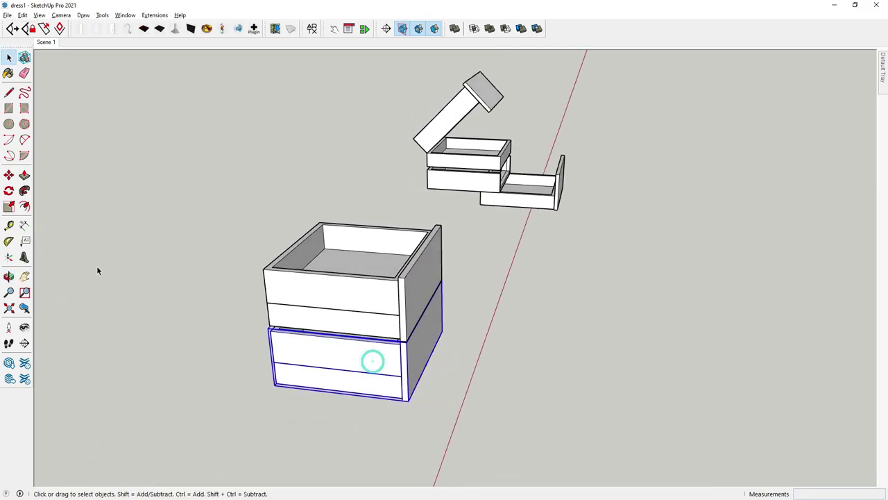
# Pull the lower drawer out 1' 3 1/4" and open it for editing.
pyautogui.click(277, 344)
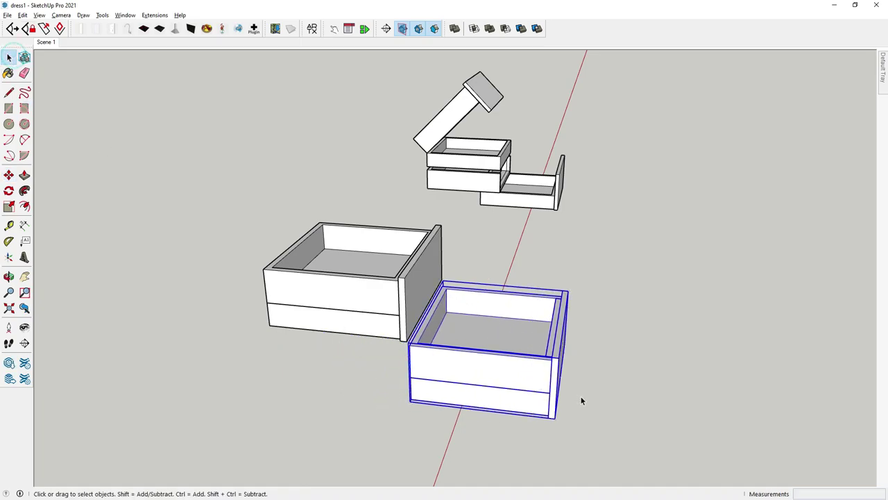
pyautogui.scroll(3, 472, 377)
pyautogui.doubleClick(474, 377)
pyautogui.moveTo(551, 420); pyautogui.dragTo(518, 393, button='middle')
pyautogui.scroll(2, 517, 393)
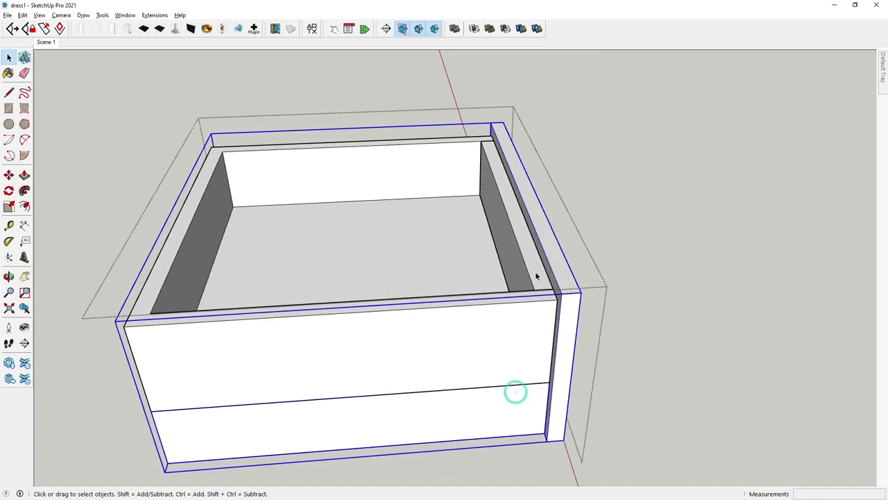
# Start sliding the drawer's inner box out, then cancel so it stays in place.
pyautogui.click(535, 271)
pyautogui.moveTo(535, 271); pyautogui.dragTo(42, 162, button='middle')
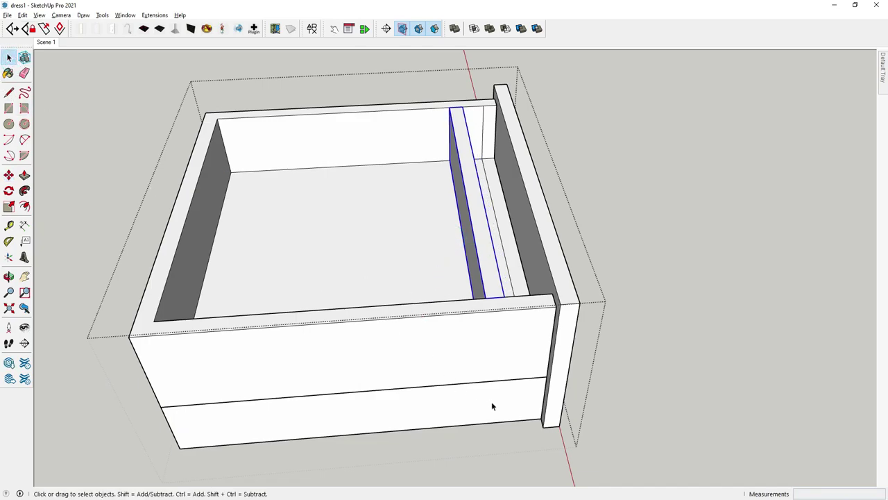
pyautogui.click(393, 413)
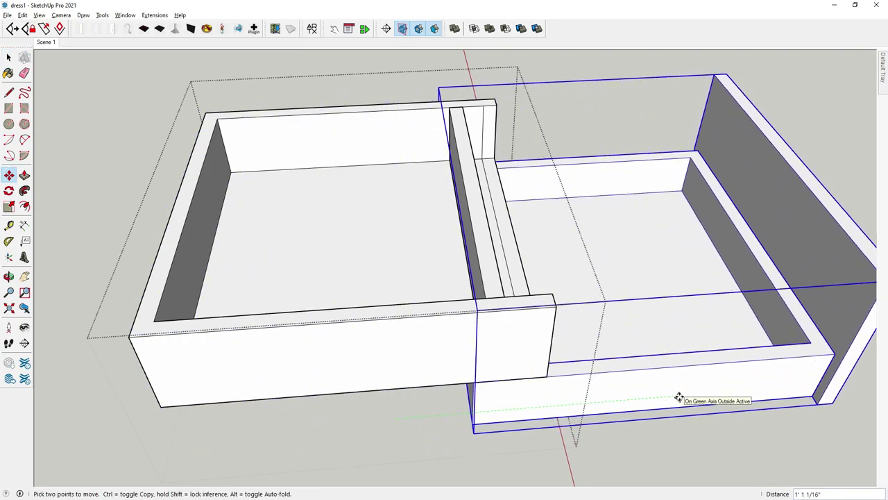
pyautogui.press('Escape')
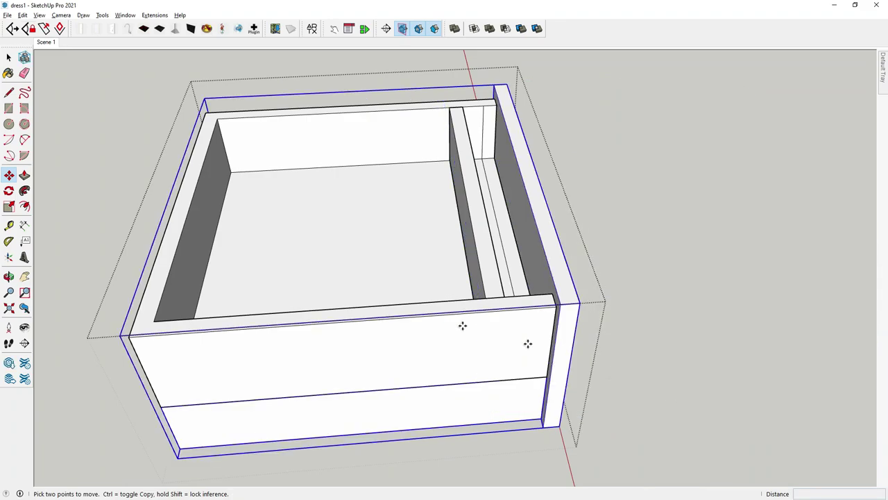
# Orbit and zoom around the pulled-out drawer and the upper box.
pyautogui.moveTo(363, 201)
pyautogui.mouseDown(button='middle')
pyautogui.moveTo(627, 232)
pyautogui.moveTo(431, 333)
pyautogui.mouseUp(button='middle')
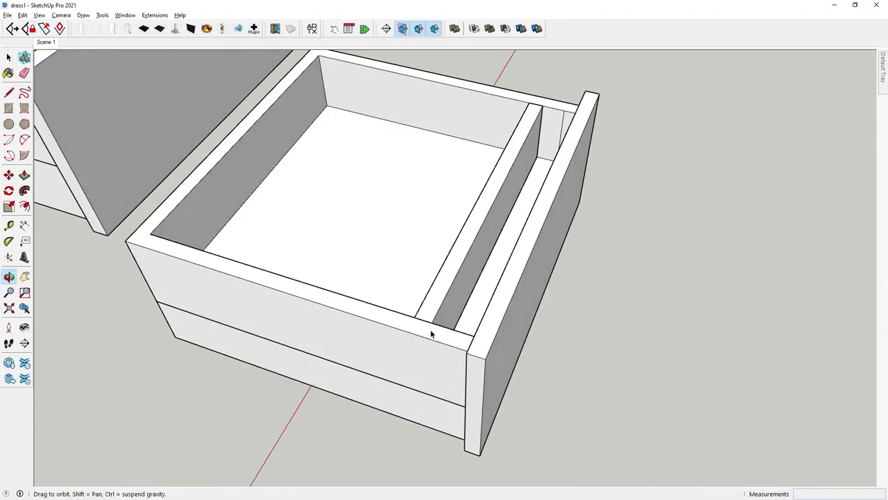
pyautogui.scroll(-2, 555, 381)
pyautogui.moveTo(551, 381); pyautogui.dragTo(520, 353, button='middle')
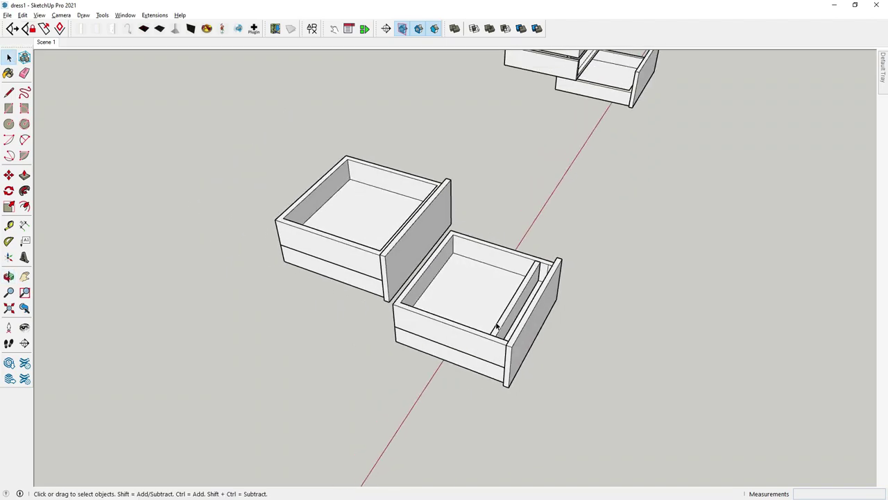
pyautogui.scroll(3, 496, 327)
pyautogui.moveTo(327, 179)
pyautogui.mouseDown(button='middle')
pyautogui.moveTo(419, 295)
pyautogui.moveTo(431, 225)
pyautogui.mouseUp(button='middle')
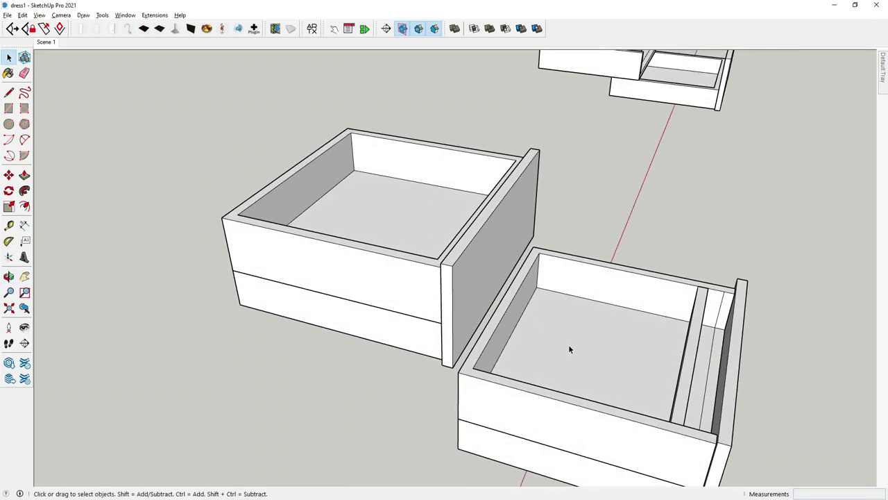
pyautogui.scroll(-2, 239, 284)
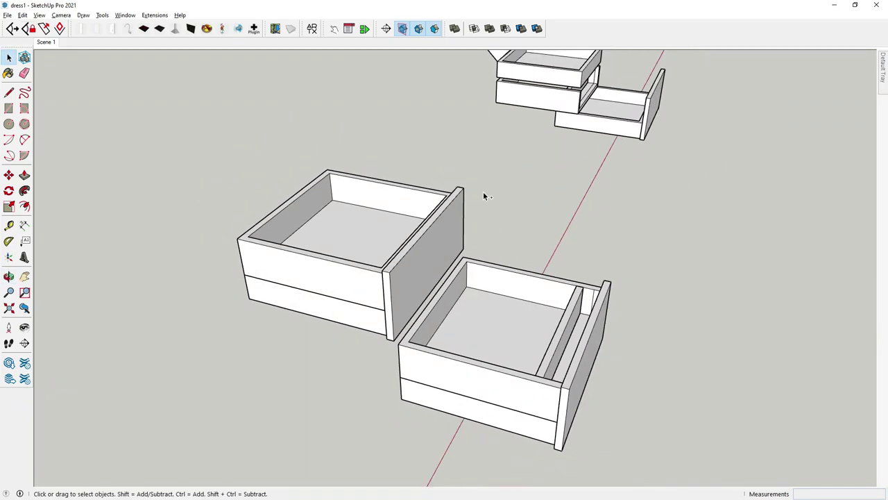
pyautogui.scroll(2, 472, 286)
pyautogui.scroll(1, 471, 286)
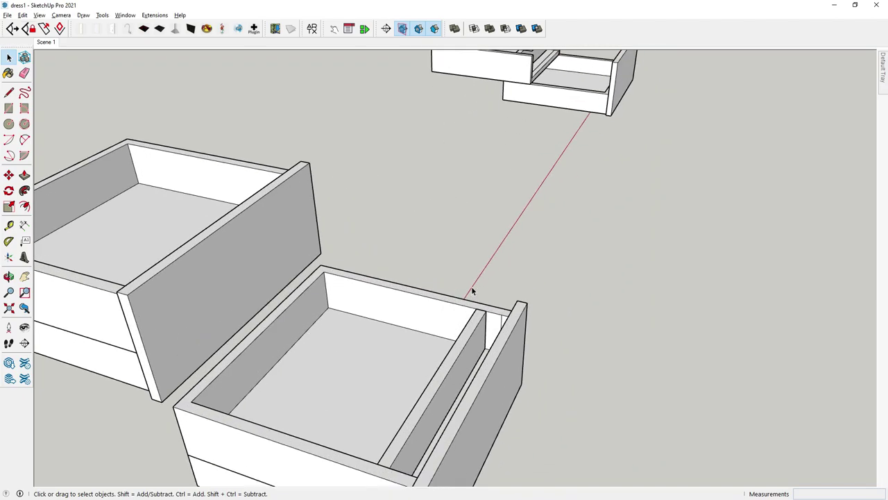
pyautogui.scroll(-4, 426, 305)
pyautogui.scroll(2, 537, 108)
pyautogui.scroll(1, 537, 109)
pyautogui.scroll(1, 372, 261)
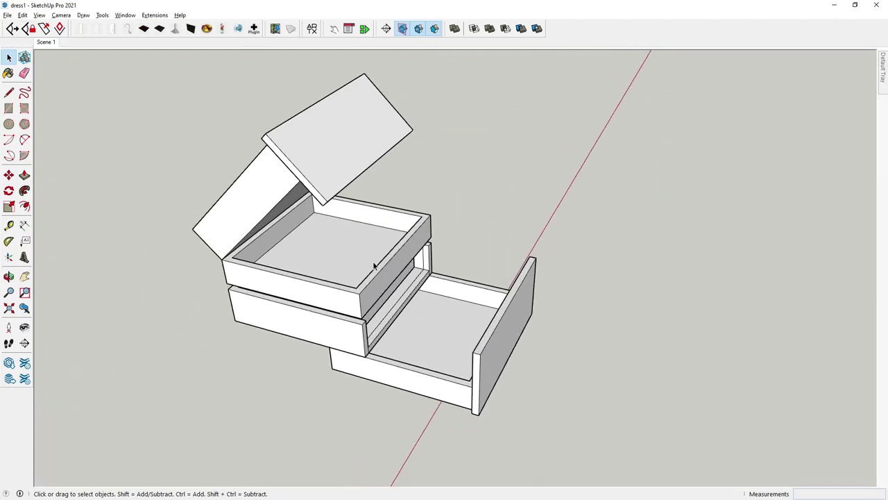
# Move the lidded box 3' 7 1/2" away along the red axis.
pyautogui.scroll(1, 362, 281)
pyautogui.click(361, 281)
pyautogui.scroll(-1, 362, 281)
pyautogui.scroll(-1, 362, 281)
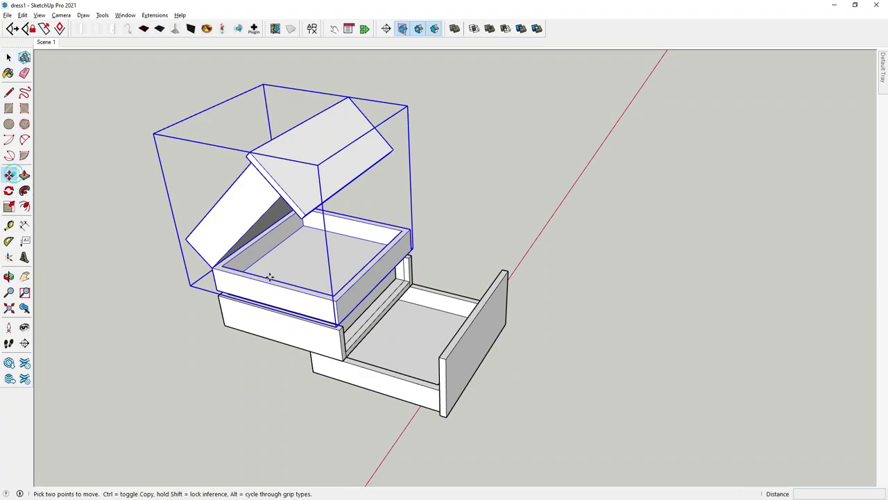
pyautogui.click(346, 295)
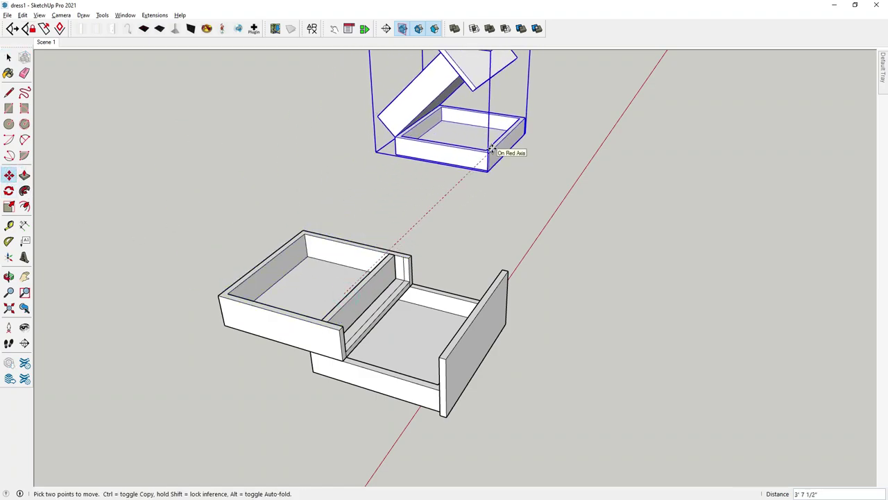
pyautogui.scroll(-1, 334, 204)
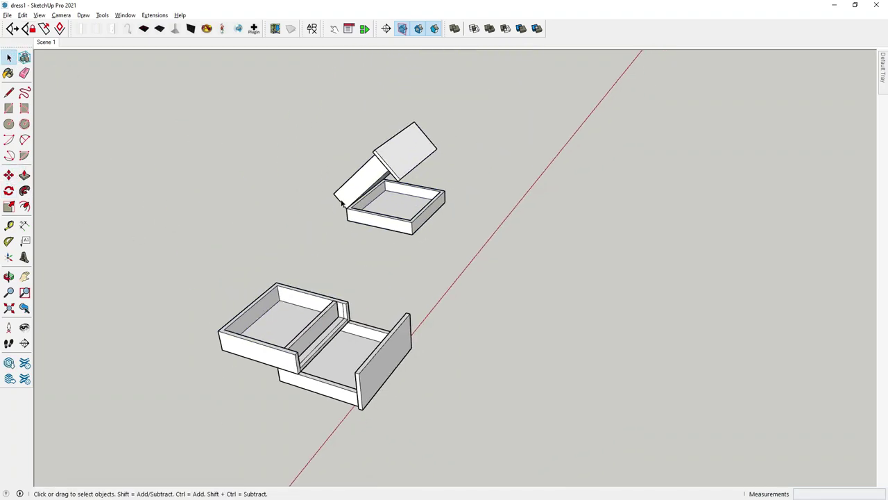
pyautogui.scroll(2, 417, 159)
pyautogui.scroll(1, 416, 166)
pyautogui.scroll(1, 417, 170)
pyautogui.scroll(-1, 416, 170)
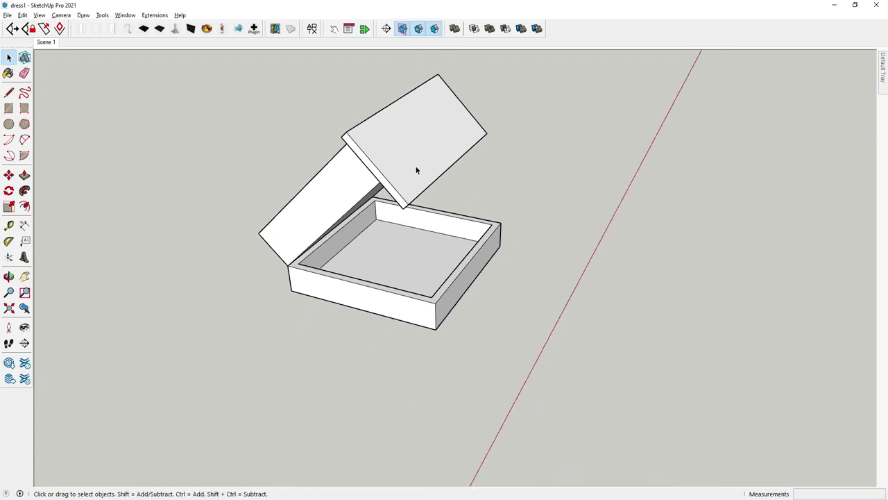
pyautogui.scroll(-2, 416, 172)
pyautogui.scroll(2, 327, 425)
# Orbit and zoom around the freestanding drawer unit.
pyautogui.moveTo(283, 352)
pyautogui.mouseDown(button='middle')
pyautogui.moveTo(234, 389)
pyautogui.moveTo(79, 326)
pyautogui.mouseUp(button='middle')
pyautogui.scroll(1, 333, 363)
pyautogui.scroll(-1, 353, 347)
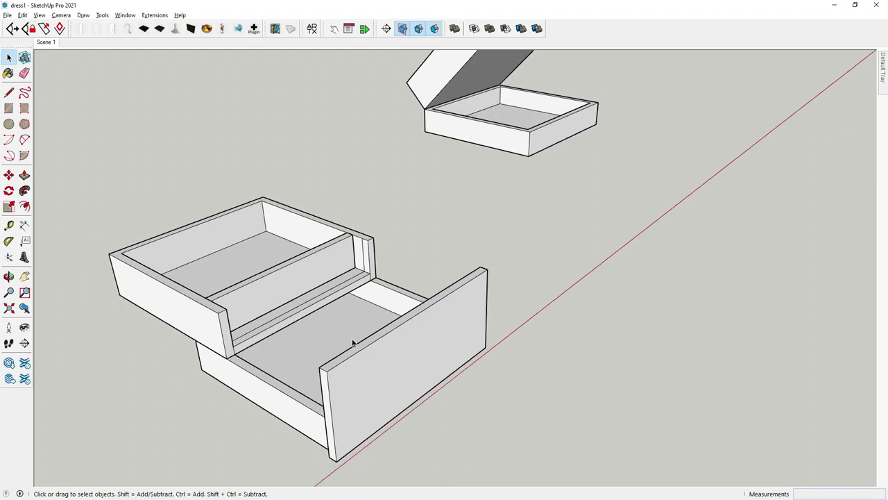
pyautogui.scroll(1, 353, 347)
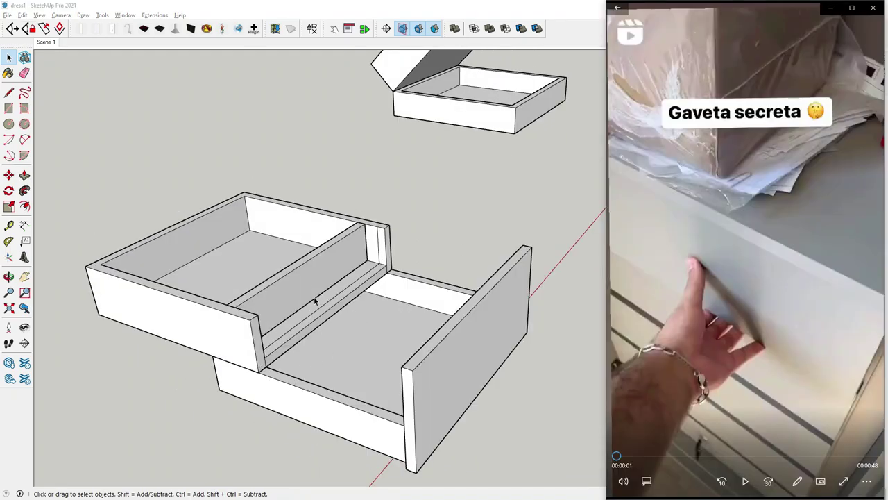
pyautogui.moveTo(746, 278)
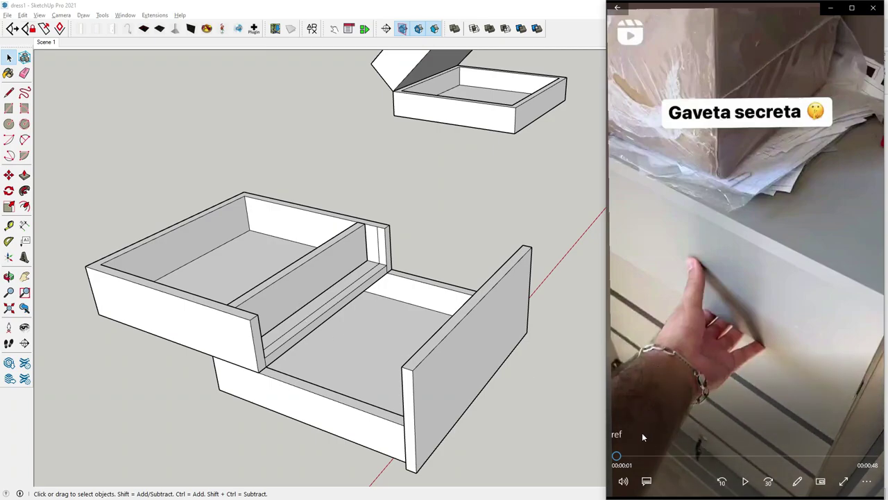
# Play and scrub the secret-drawer reference clip, pausing near 0:13 on the drawer interior.
pyautogui.click(744, 480)
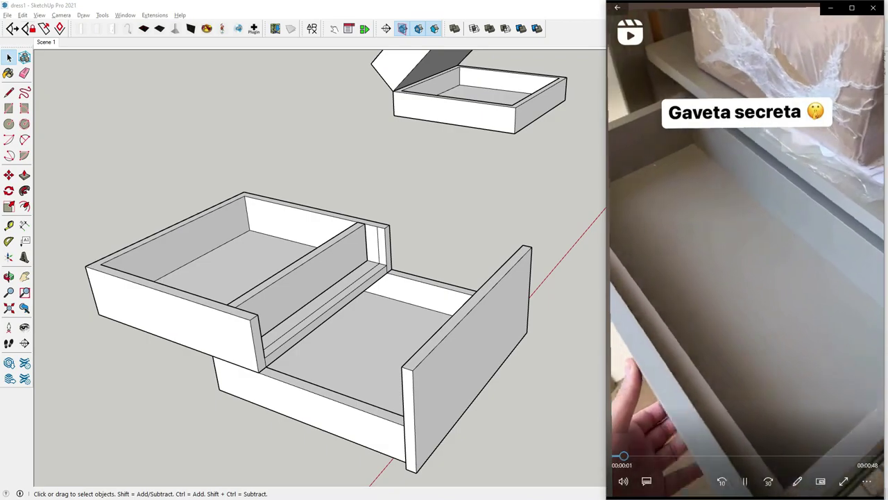
pyautogui.click(744, 480)
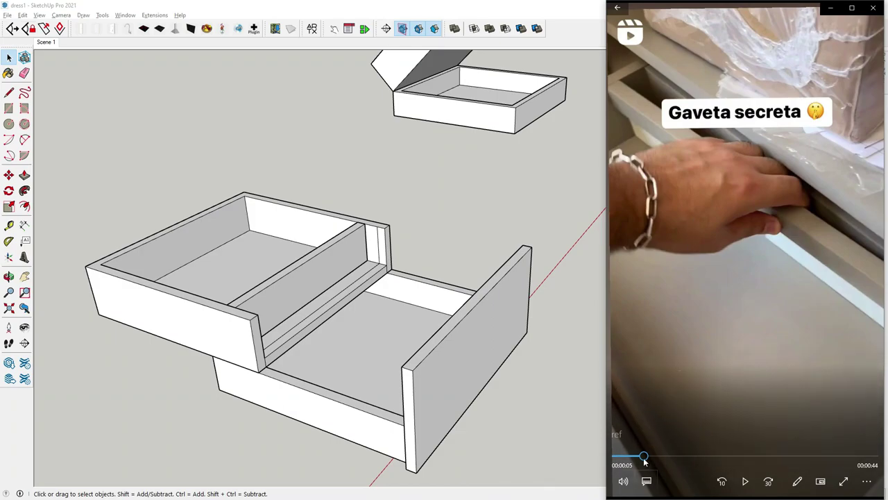
pyautogui.click(642, 458)
pyautogui.moveTo(643, 458); pyautogui.dragTo(647, 461)
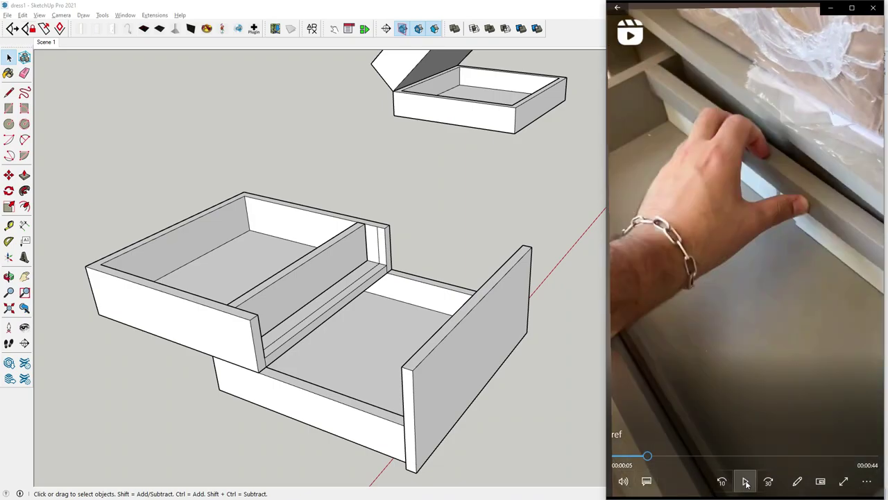
pyautogui.click(746, 481)
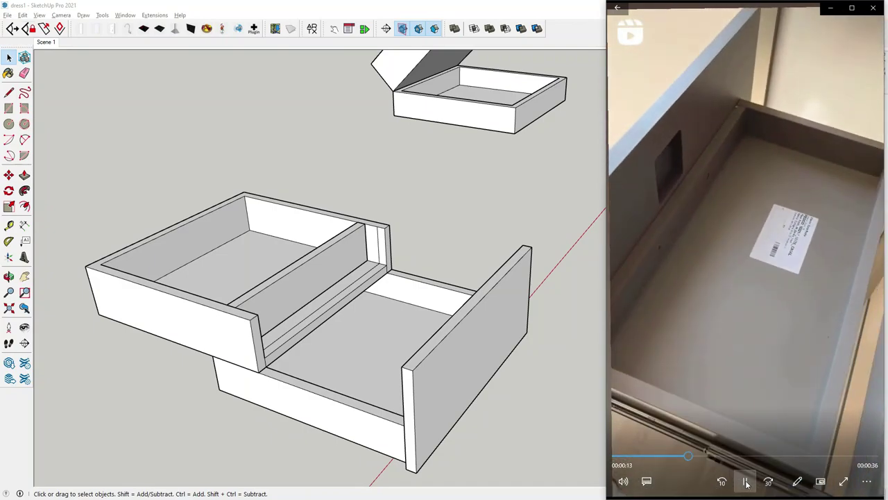
pyautogui.click(747, 484)
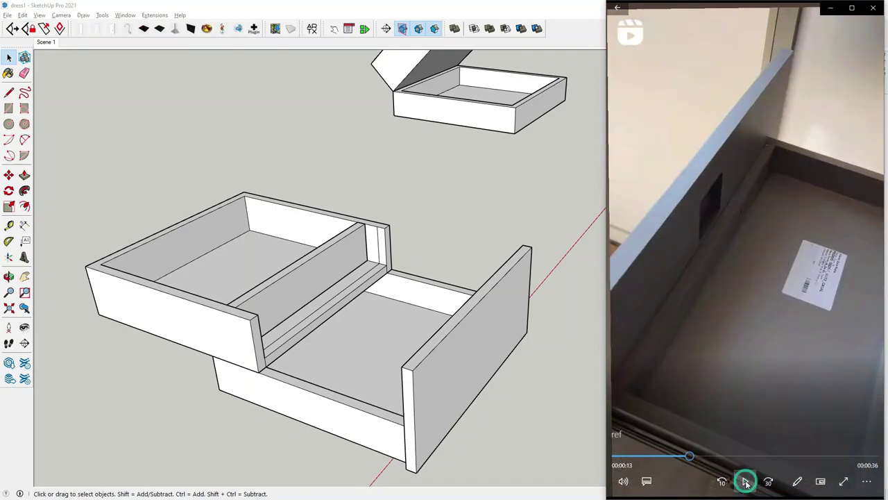
pyautogui.click(686, 458)
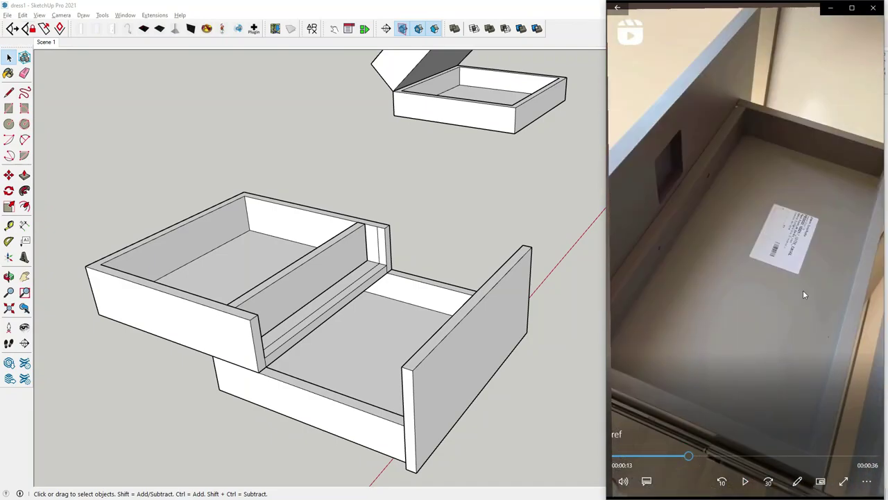
pyautogui.moveTo(691, 458); pyautogui.dragTo(693, 458)
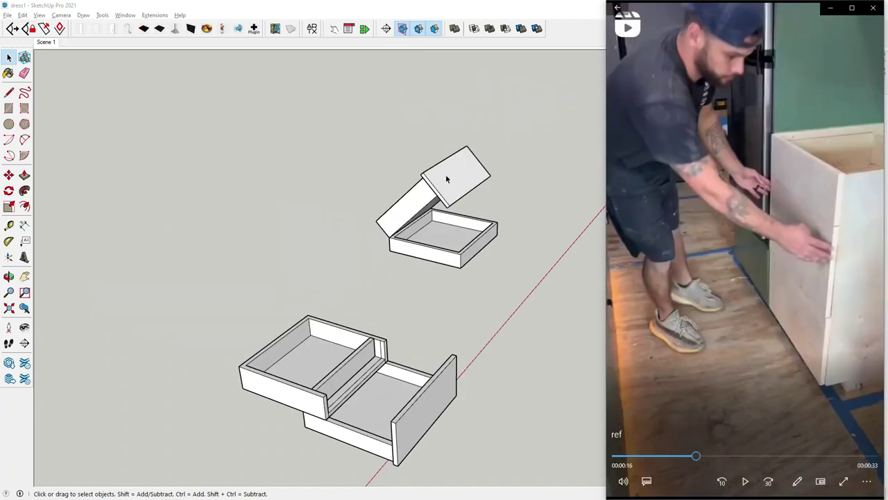
# Frame the lidded box from the front, then let the reference clip play to about 0:41.
pyautogui.scroll(3, 446, 178)
pyautogui.scroll(2, 465, 183)
pyautogui.scroll(2, 184, 317)
pyautogui.moveTo(184, 317); pyautogui.dragTo(229, 326, button='middle')
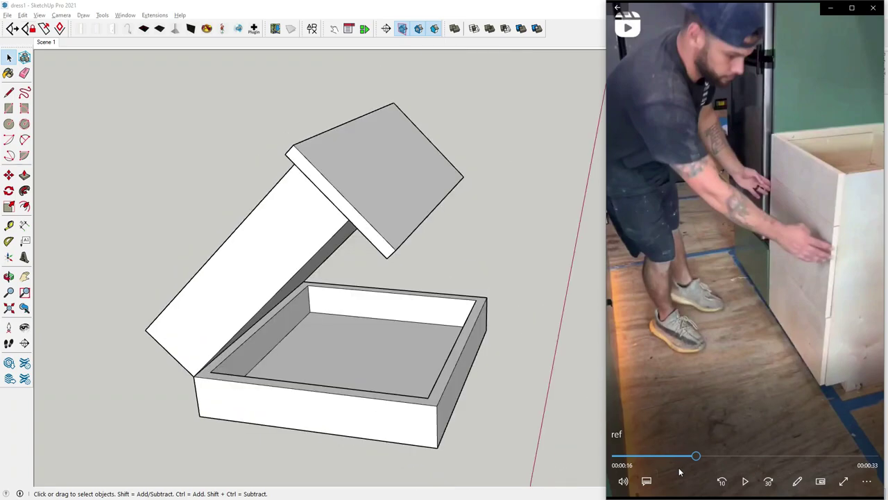
pyautogui.click(746, 482)
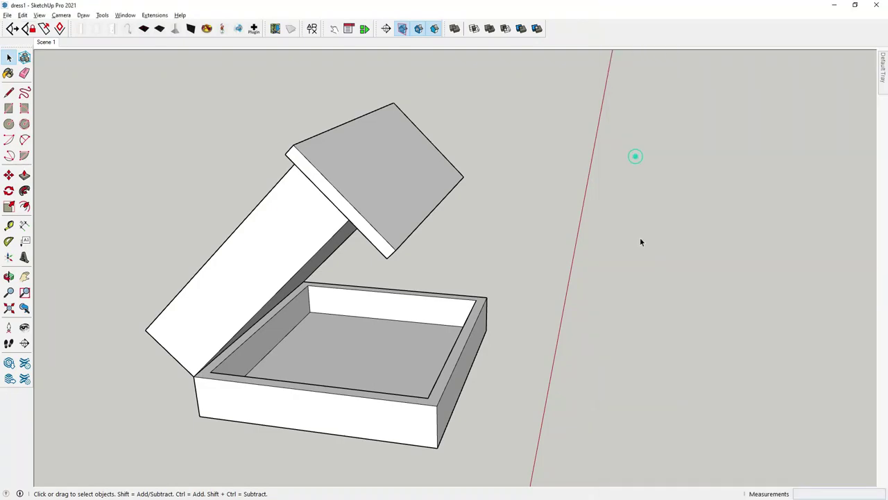
pyautogui.scroll(-5, 639, 241)
pyautogui.moveTo(666, 282)
pyautogui.mouseDown(button='middle')
pyautogui.moveTo(512, 311)
pyautogui.moveTo(582, 259)
pyautogui.moveTo(512, 291)
pyautogui.moveTo(508, 309)
pyautogui.mouseUp(button='middle')
# Bring the wardrobes into view and select the small drawer in the second wardrobe.
pyautogui.scroll(-3, 512, 291)
pyautogui.scroll(-2, 527, 298)
pyautogui.moveTo(555, 287)
pyautogui.mouseDown(button='middle')
pyautogui.moveTo(577, 303)
pyautogui.moveTo(436, 248)
pyautogui.mouseUp(button='middle')
pyautogui.scroll(3, 347, 312)
pyautogui.scroll(3, 331, 325)
pyautogui.scroll(-3, 337, 321)
pyautogui.moveTo(337, 321); pyautogui.dragTo(451, 354, button='middle')
pyautogui.scroll(3, 458, 347)
pyautogui.click(460, 342)
pyautogui.scroll(1, 460, 345)
pyautogui.scroll(-1, 460, 346)
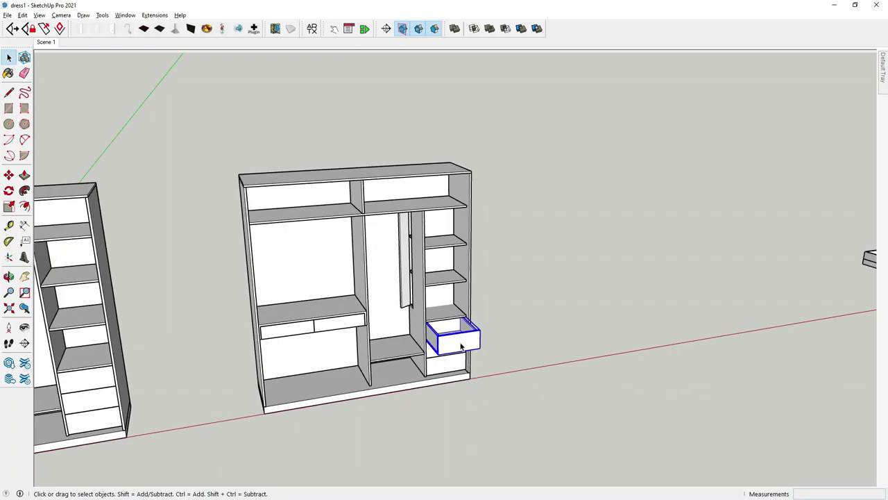
pyautogui.moveTo(453, 355); pyautogui.dragTo(450, 350, button='middle')
pyautogui.scroll(5, 380, 354)
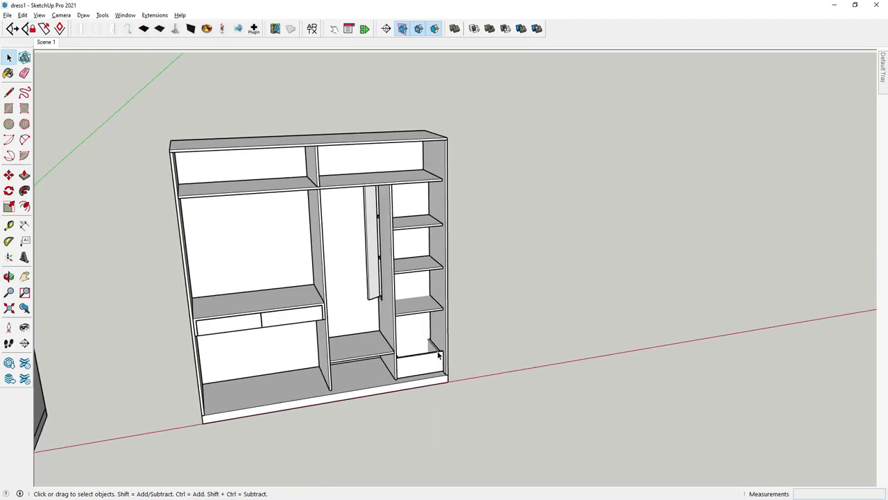
pyautogui.scroll(5, 415, 329)
pyautogui.scroll(5, 414, 340)
pyautogui.scroll(2, 414, 340)
# Push/Pull a wardrobe panel face to a new depth.
pyautogui.click(25, 175)
pyautogui.moveTo(296, 288); pyautogui.dragTo(363, 336, button='middle')
pyautogui.click(366, 338)
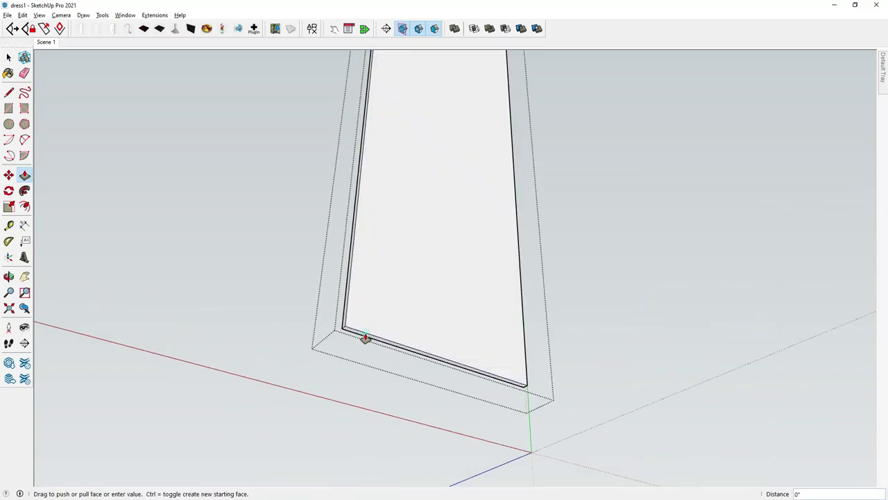
pyautogui.scroll(-10, 391, 183)
pyautogui.moveTo(288, 413); pyautogui.dragTo(390, 360, button='middle')
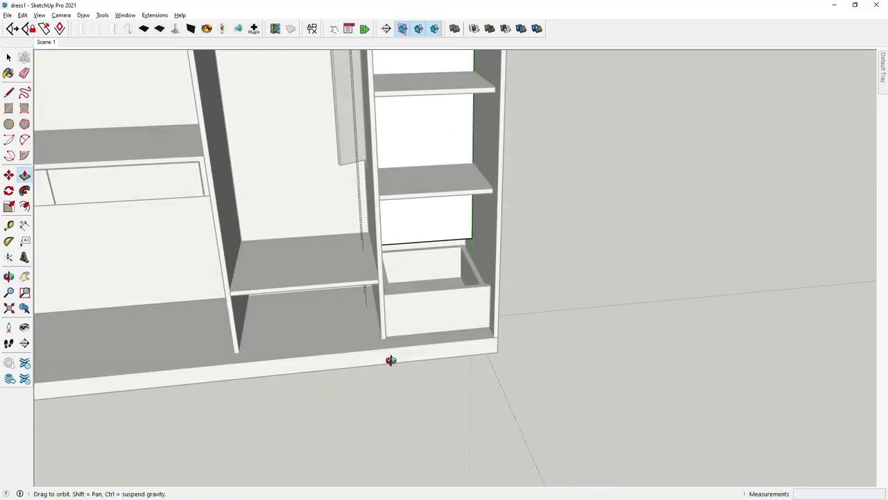
pyautogui.scroll(4, 412, 168)
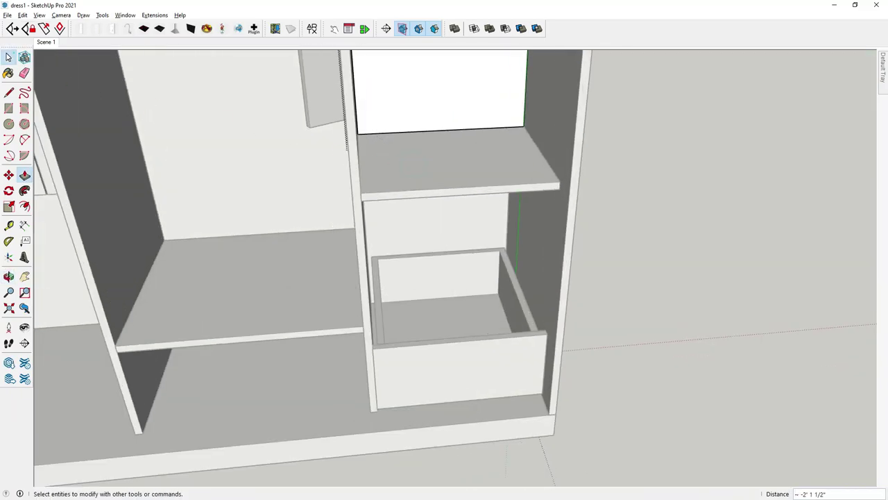
# Zoom out over the wardrobe and drawer sets and select the nearest pair's lower drawer.
pyautogui.press('space')
pyautogui.scroll(-5, 225, 285)
pyautogui.scroll(-3, 335, 289)
pyautogui.scroll(-3, 485, 285)
pyautogui.scroll(-2, 601, 280)
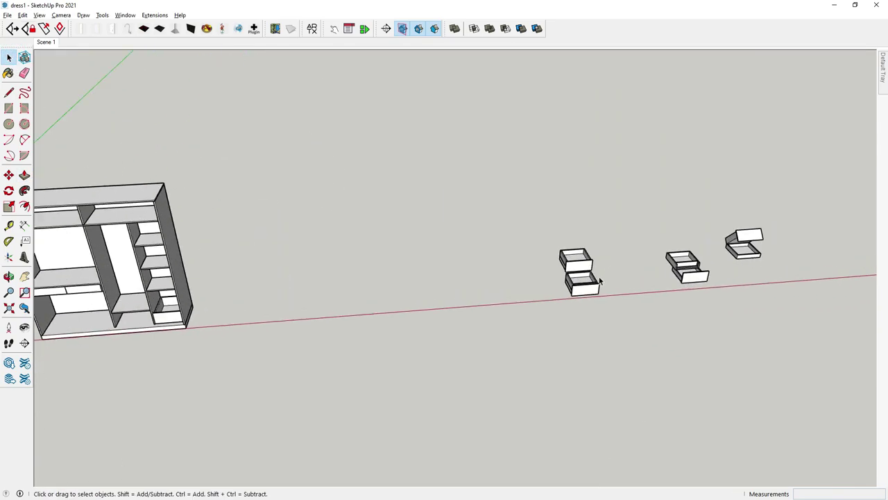
pyautogui.scroll(3, 601, 281)
pyautogui.scroll(2, 575, 303)
pyautogui.click(573, 301)
pyautogui.moveTo(573, 302); pyautogui.dragTo(326, 194, button='middle')
# Stack the selected drawer beneath the other drawer box.
pyautogui.click(8, 175)
pyautogui.scroll(2, 672, 249)
pyautogui.scroll(2, 635, 224)
pyautogui.scroll(2, 609, 186)
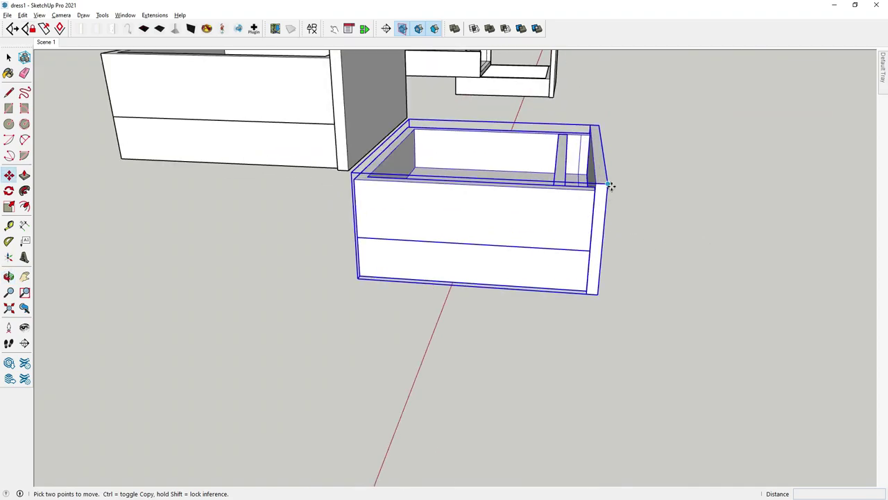
pyautogui.click(608, 185)
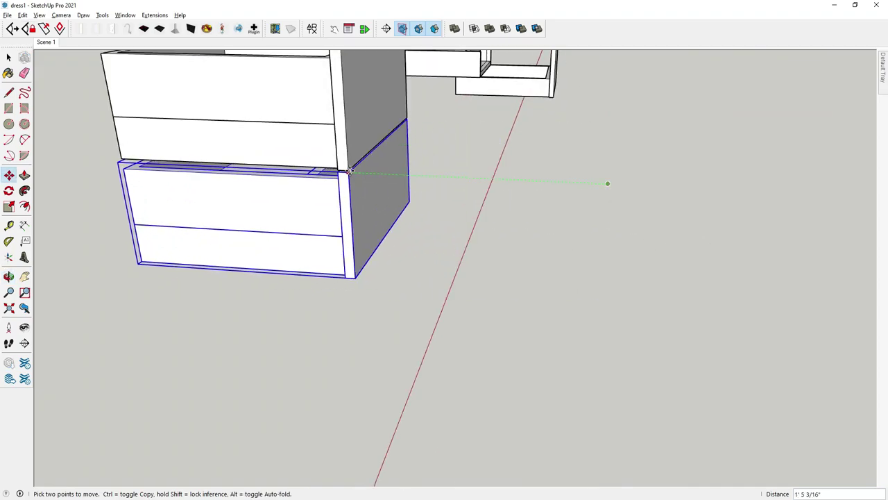
pyautogui.click(349, 172)
pyautogui.scroll(2, 312, 191)
pyautogui.moveTo(280, 206)
pyautogui.mouseDown(button='middle')
pyautogui.moveTo(155, 309)
pyautogui.moveTo(2, 75)
pyautogui.mouseUp(button='middle')
# Select the stacked pair and carry a Ctrl-copy of it toward the wardrobe.
pyautogui.click(12, 58)
pyautogui.scroll(-4, 349, 222)
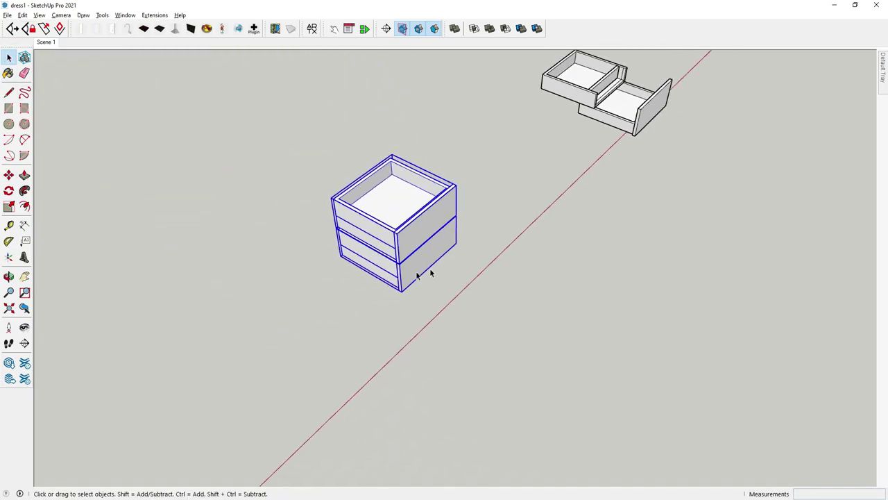
pyautogui.moveTo(423, 274); pyautogui.dragTo(259, 219, button='middle')
pyautogui.press('m')
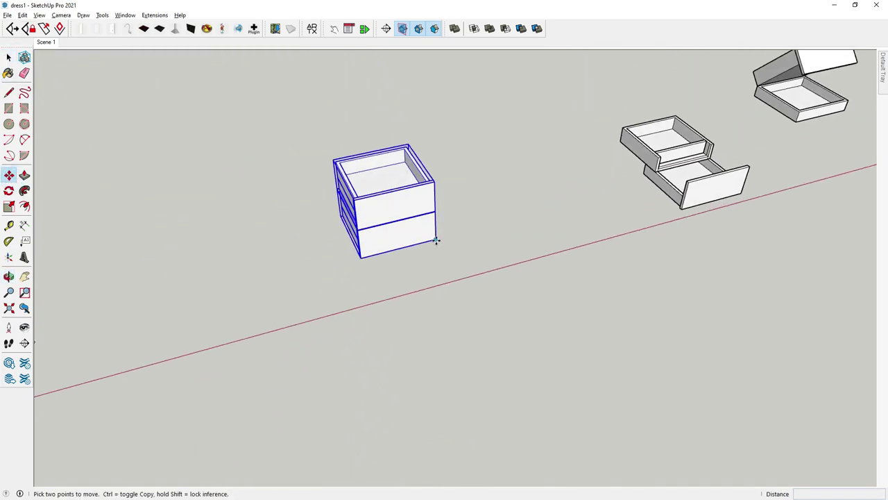
pyautogui.press('ctrl')
pyautogui.click(436, 240)
pyautogui.scroll(-3, 590, 254)
pyautogui.scroll(-2, 591, 254)
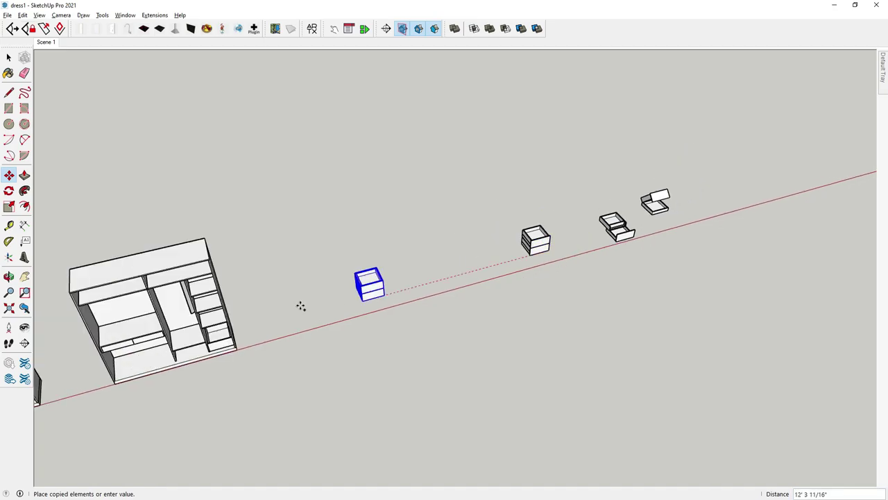
pyautogui.scroll(5, 224, 345)
pyautogui.scroll(2, 224, 345)
pyautogui.scroll(2, 225, 337)
pyautogui.scroll(2, 242, 337)
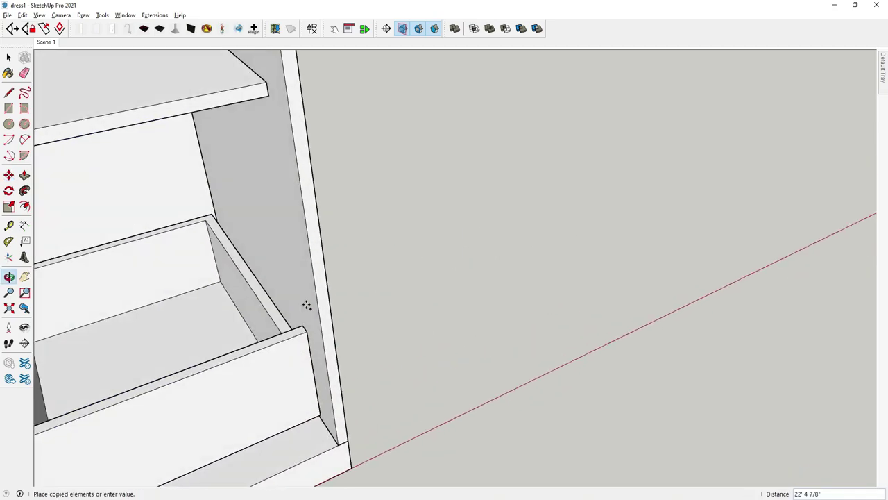
pyautogui.scroll(2, 308, 304)
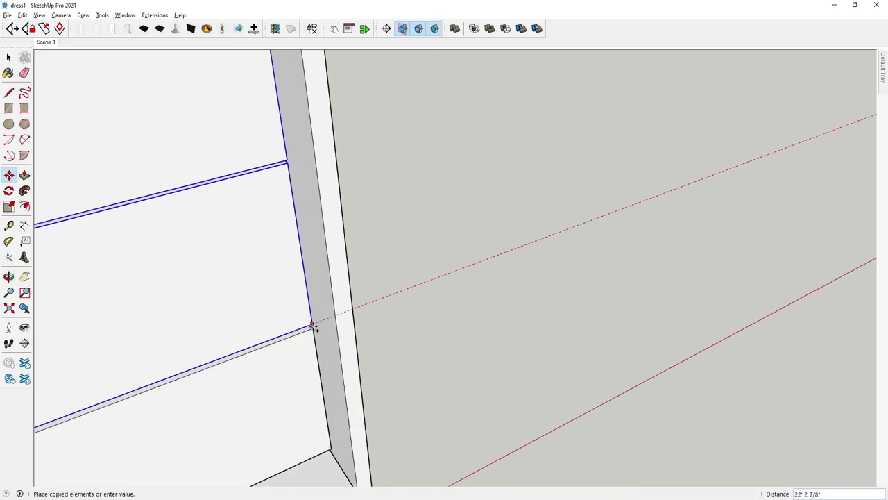
# Place the copied drawer stack into the wardrobe's lower right compartment.
pyautogui.click(383, 324)
pyautogui.scroll(-5, 383, 324)
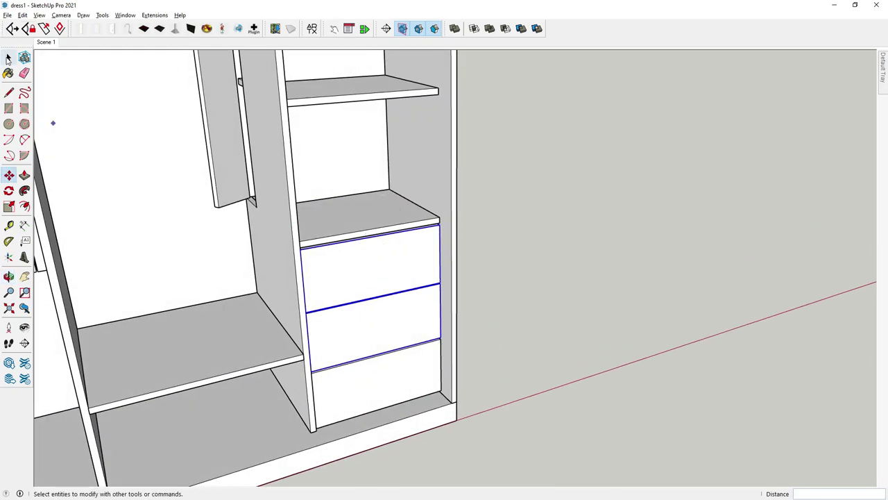
pyautogui.click(8, 58)
pyautogui.click(557, 232)
pyautogui.moveTo(558, 232); pyautogui.dragTo(403, 373, button='middle')
# Slide the bottom drawer out about 1' 5 3/8" along the green axis.
pyautogui.click(403, 373)
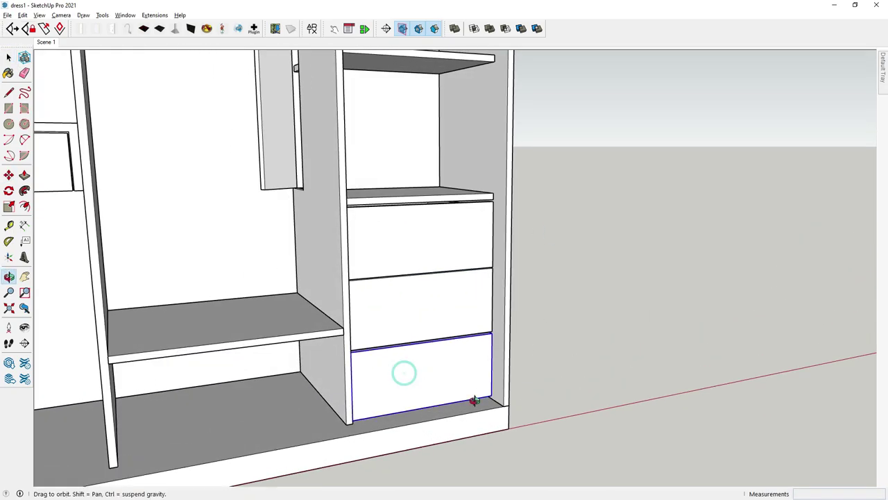
pyautogui.moveTo(474, 401); pyautogui.dragTo(449, 391, button='middle')
pyautogui.click(9, 174)
pyautogui.scroll(-2, 539, 321)
pyautogui.click(541, 323)
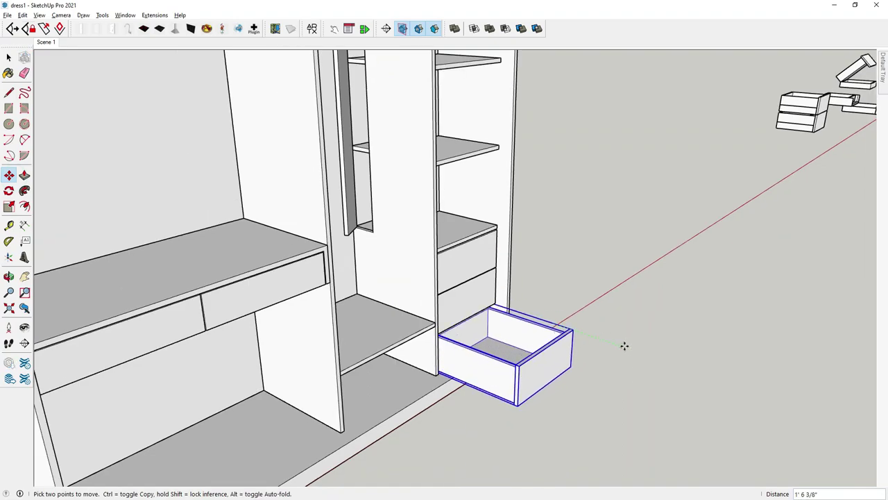
pyautogui.click(621, 345)
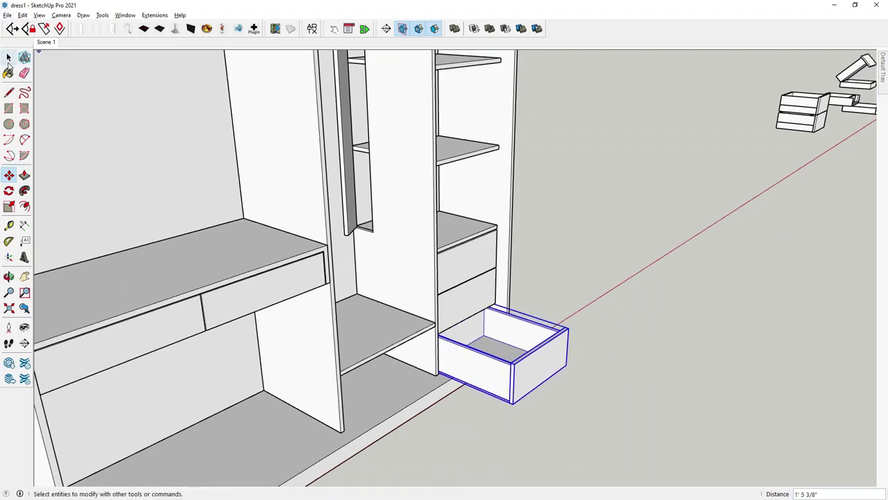
pyautogui.scroll(3, 472, 301)
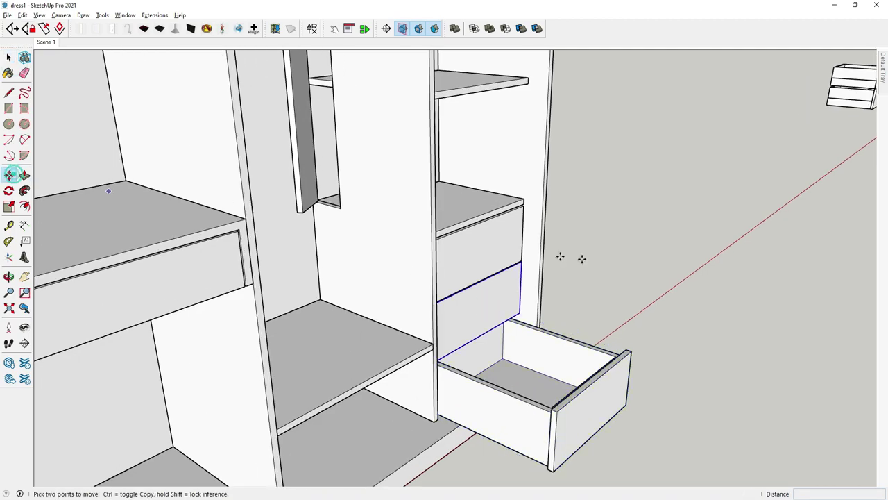
# Pull the middle drawer out and slide its hidden inner drawer further forward.
pyautogui.click(652, 269)
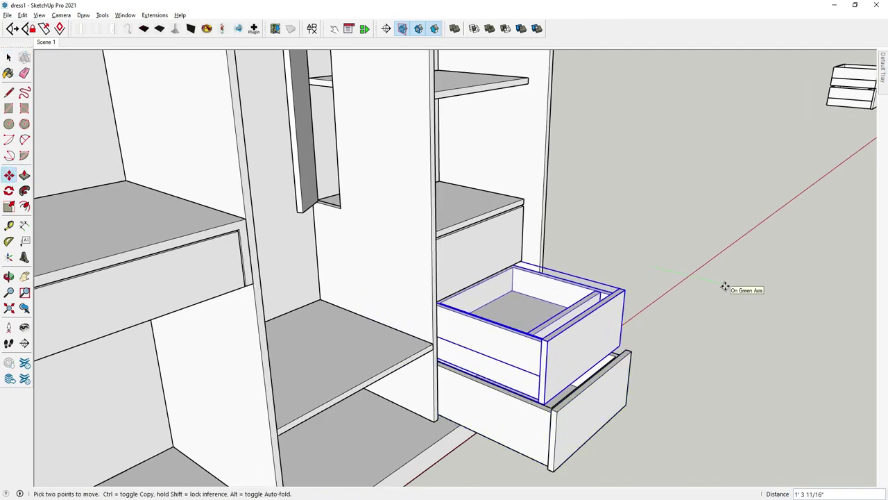
pyautogui.moveTo(661, 302); pyautogui.dragTo(703, 254, button='middle')
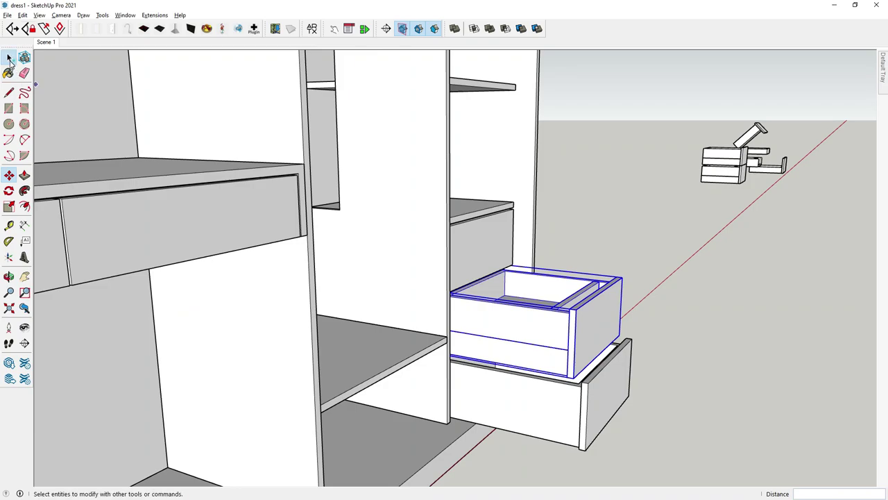
pyautogui.click(9, 59)
pyautogui.doubleClick(534, 357)
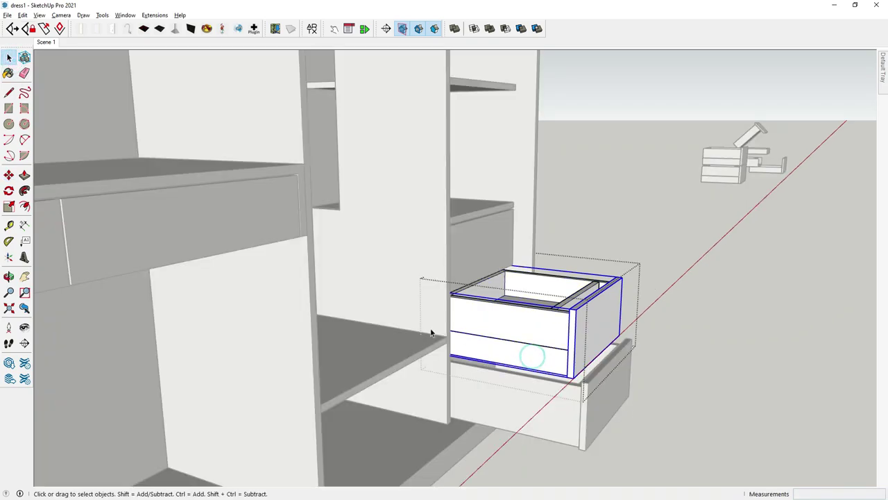
pyautogui.click(484, 322)
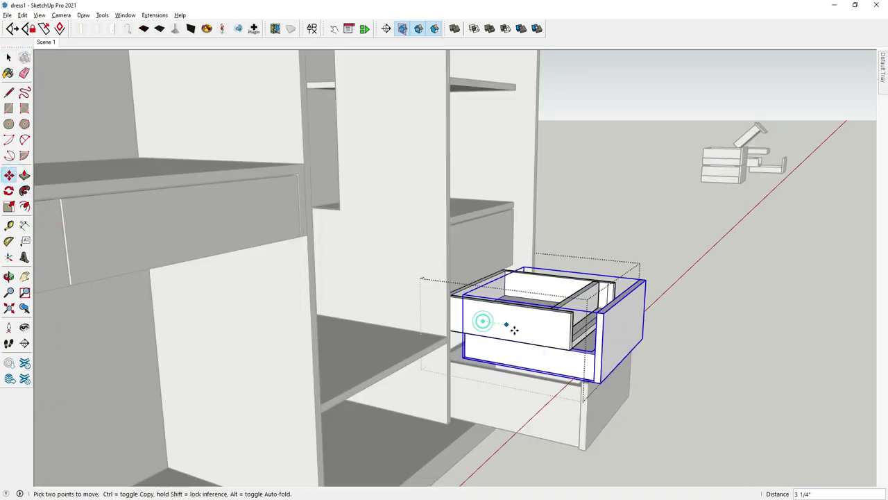
pyautogui.click(556, 334)
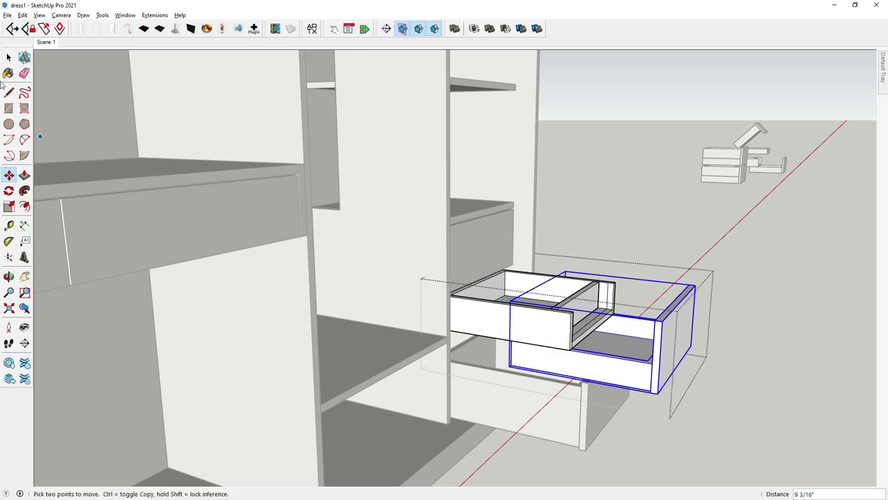
# Begin pulling the top drawer out, then cancel with Esc.
pyautogui.click(8, 59)
pyautogui.moveTo(656, 202)
pyautogui.mouseDown(button='middle')
pyautogui.moveTo(417, 273)
pyautogui.moveTo(569, 299)
pyautogui.moveTo(565, 316)
pyautogui.moveTo(445, 242)
pyautogui.mouseUp(button='middle')
pyautogui.scroll(1, 429, 236)
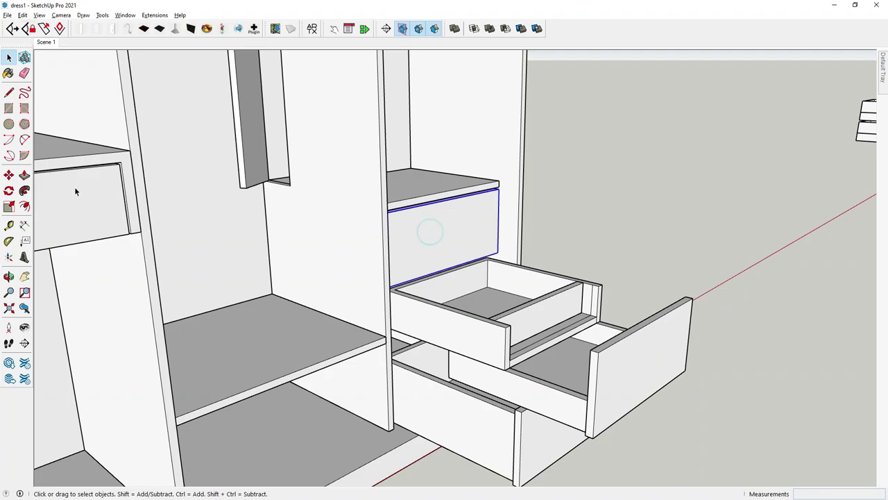
pyautogui.click(9, 176)
pyautogui.click(433, 238)
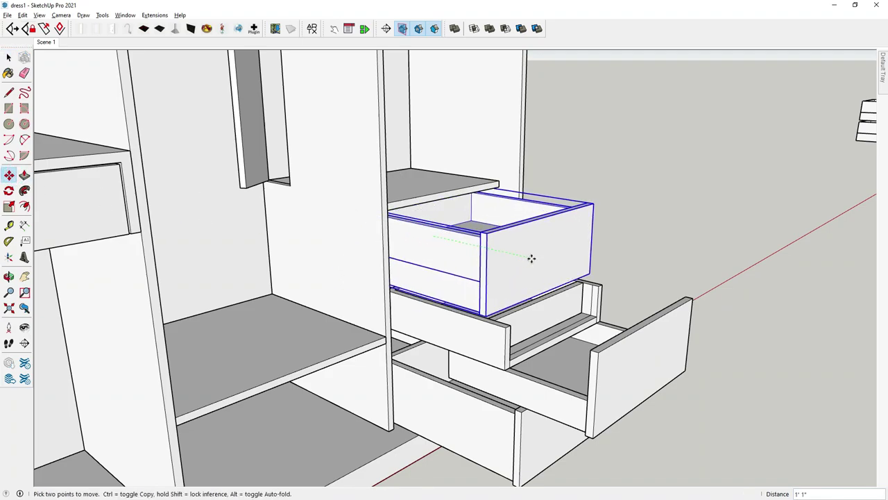
pyautogui.press('Escape')
# Orbit and zoom to view the open drawers from a lower angle.
pyautogui.click(9, 59)
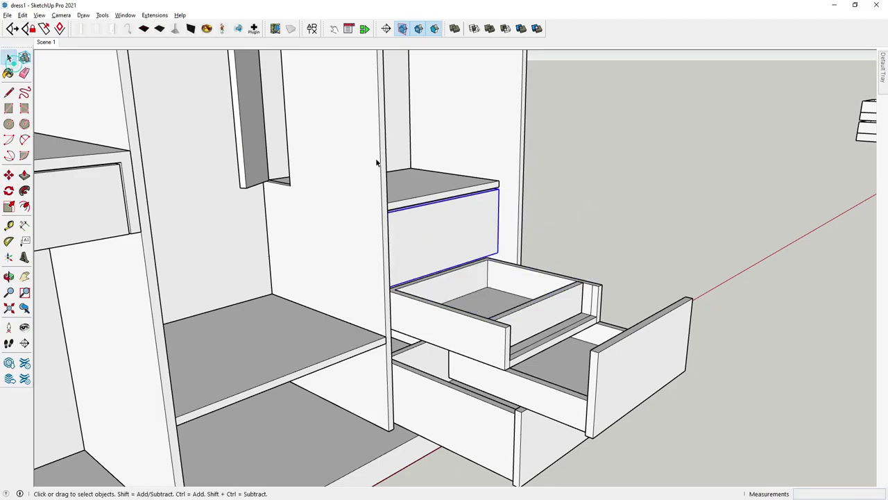
pyautogui.scroll(-3, 368, 270)
pyautogui.moveTo(368, 270); pyautogui.dragTo(488, 340, button='middle')
pyautogui.scroll(3, 542, 333)
pyautogui.moveTo(541, 333)
pyautogui.mouseDown(button='middle')
pyautogui.moveTo(548, 295)
pyautogui.moveTo(490, 275)
pyautogui.mouseUp(button='middle')
pyautogui.scroll(2, 490, 275)
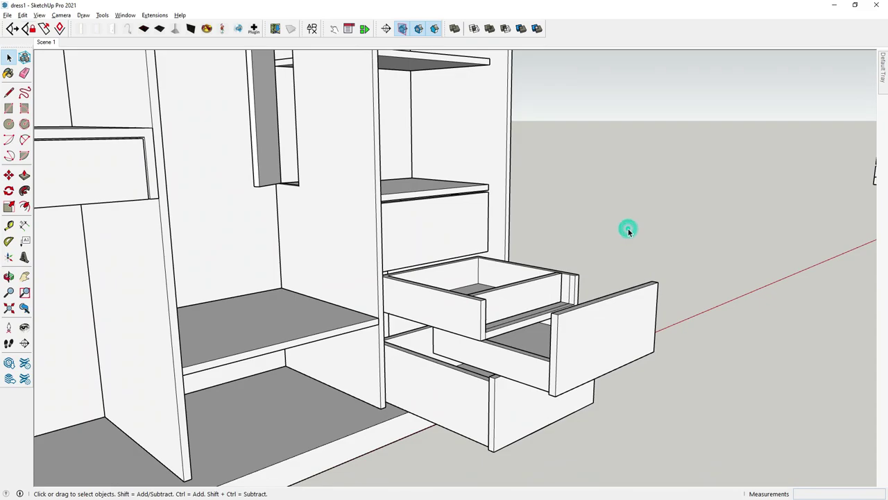